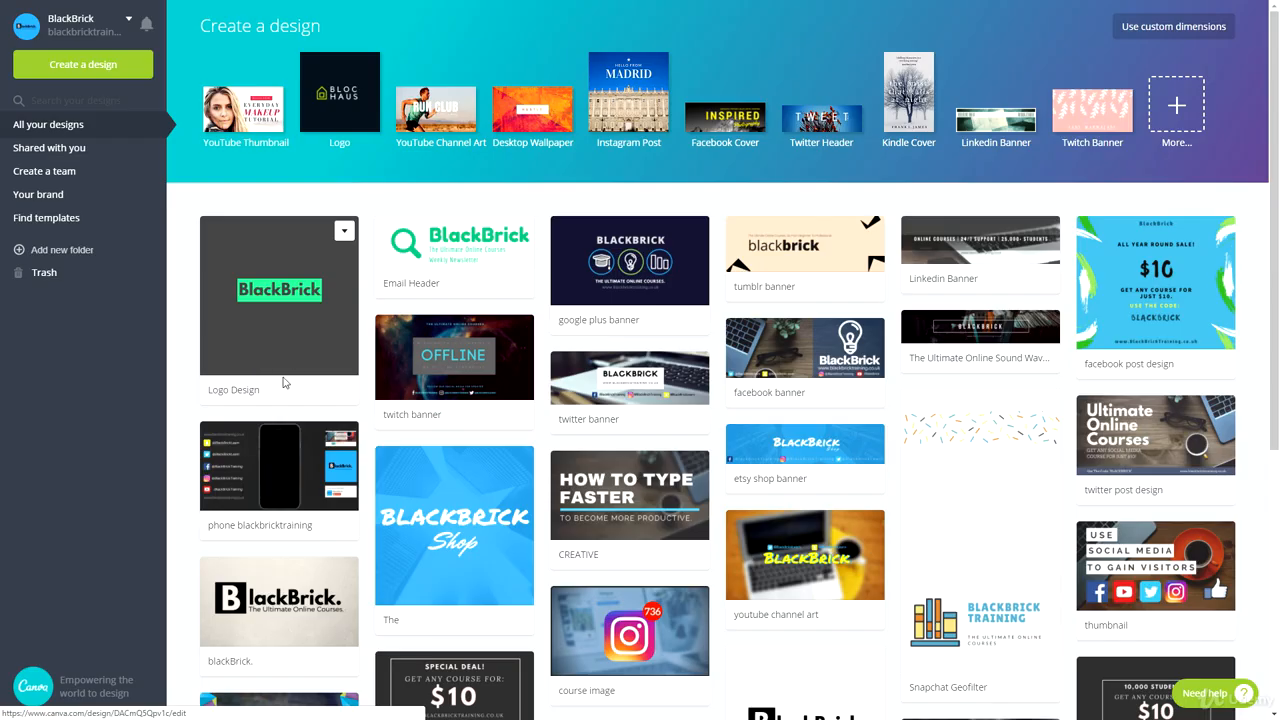
- Start a new Business Card design from the full list of design types
drag(203, 24, 239, 25)
click(273, 26)
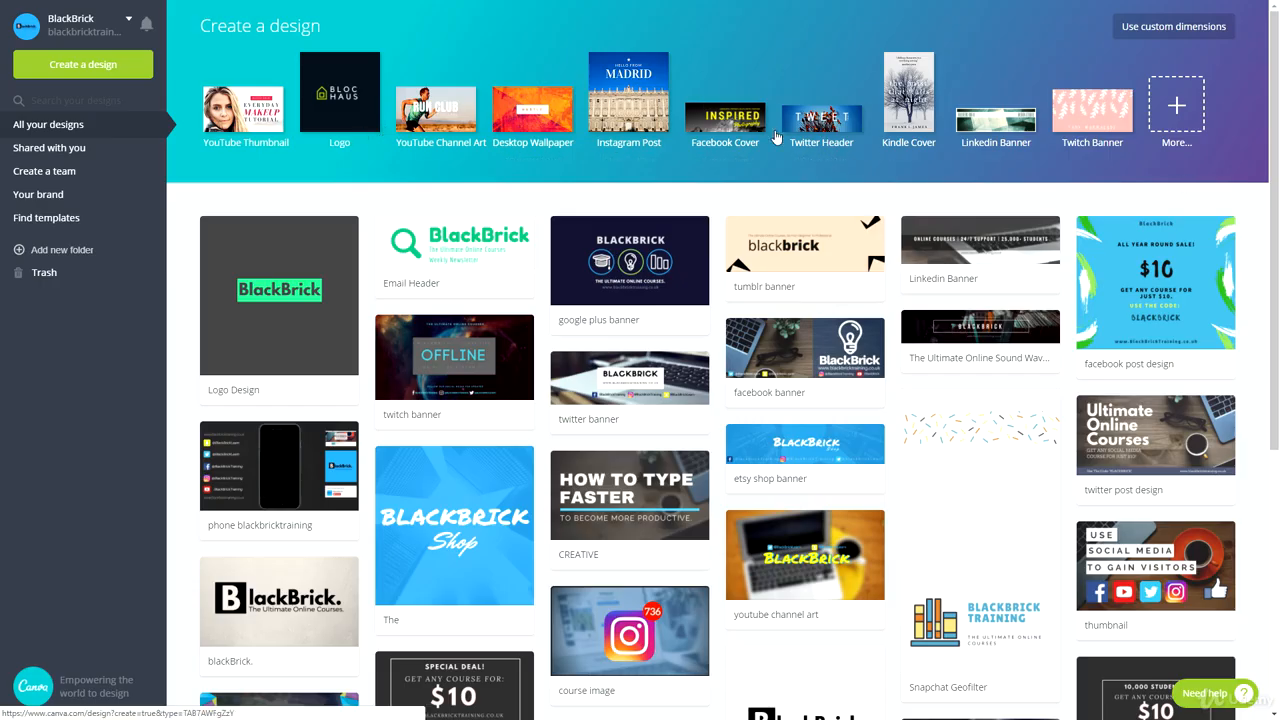
click(1177, 110)
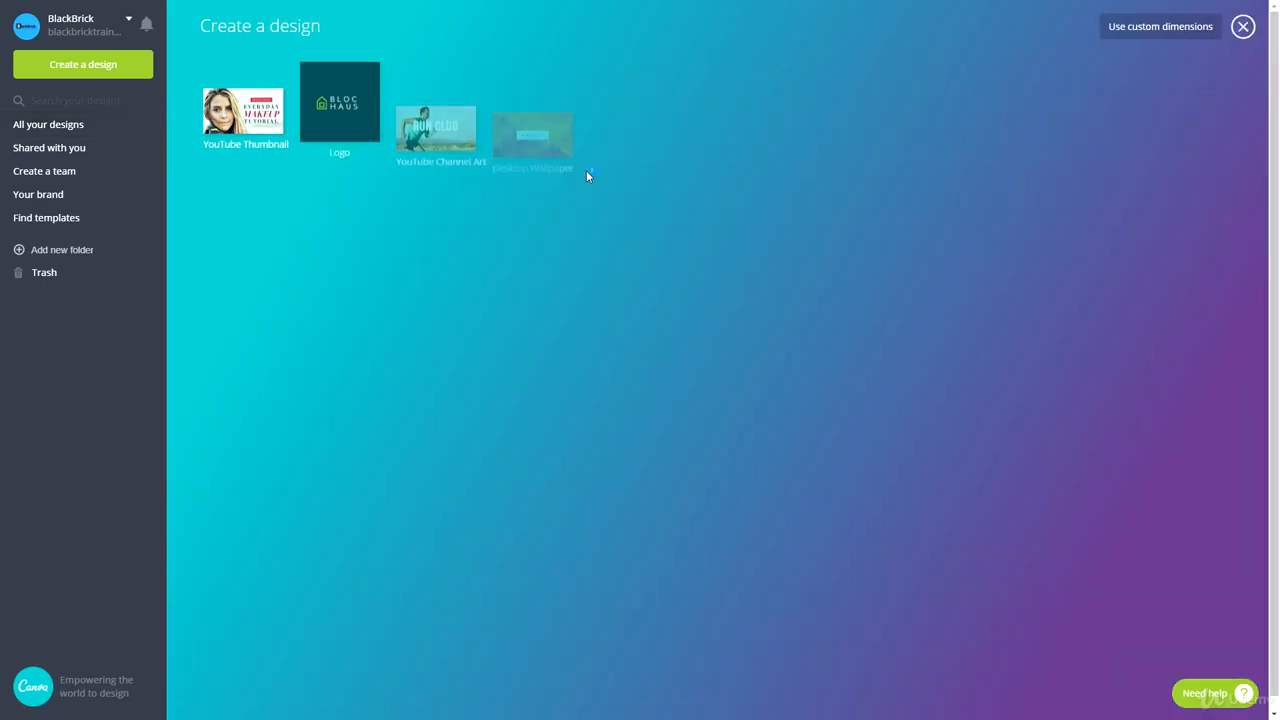
scroll(348, 305, down, 2)
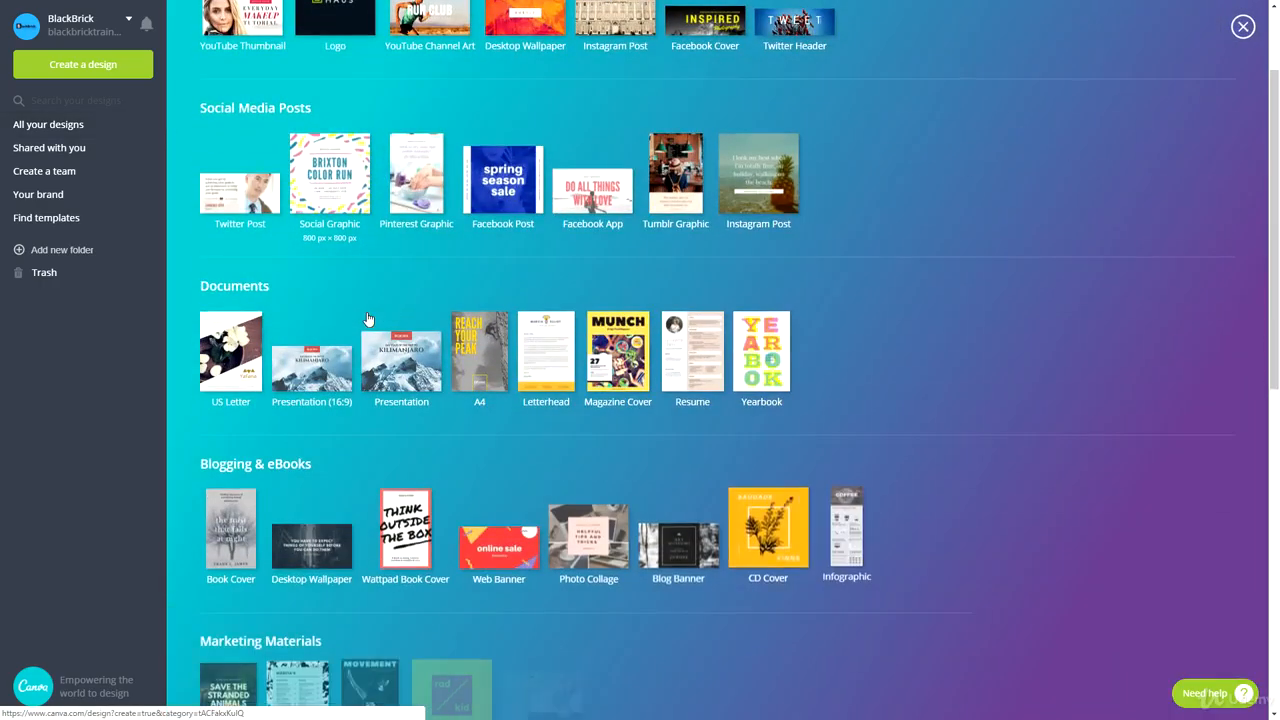
scroll(280, 330, down, 2)
scroll(280, 330, down, 2)
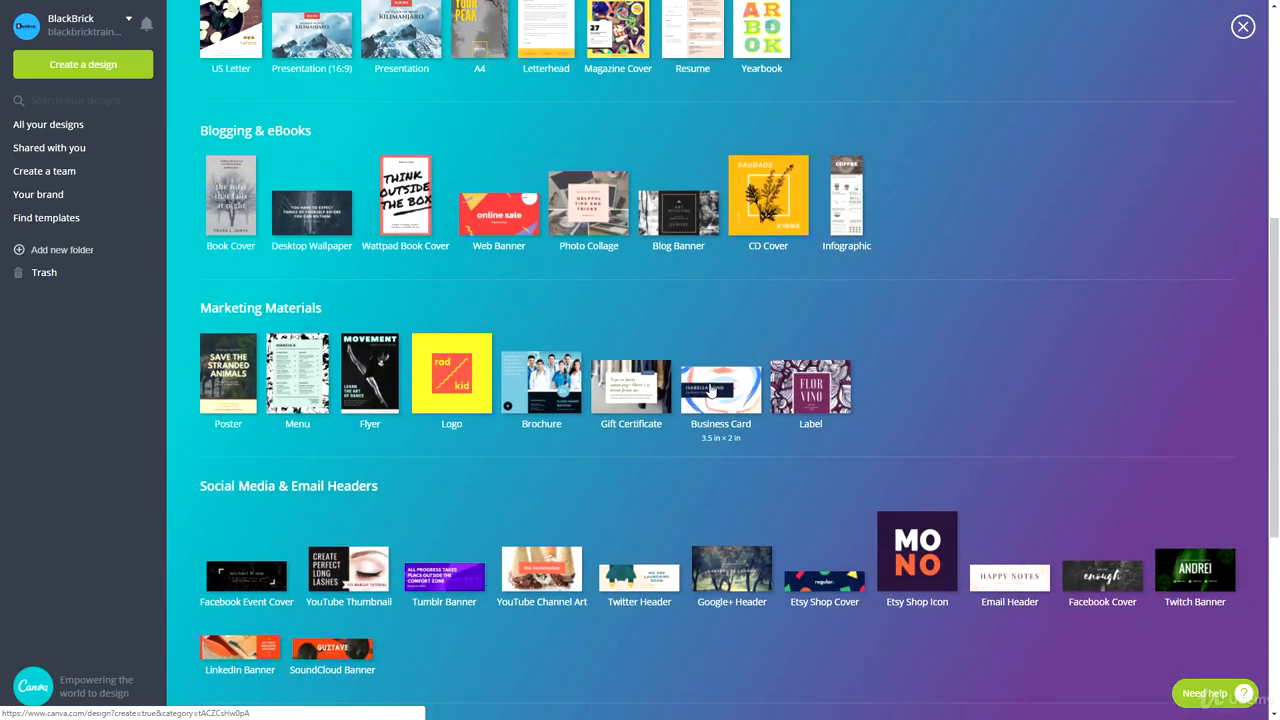
click(711, 390)
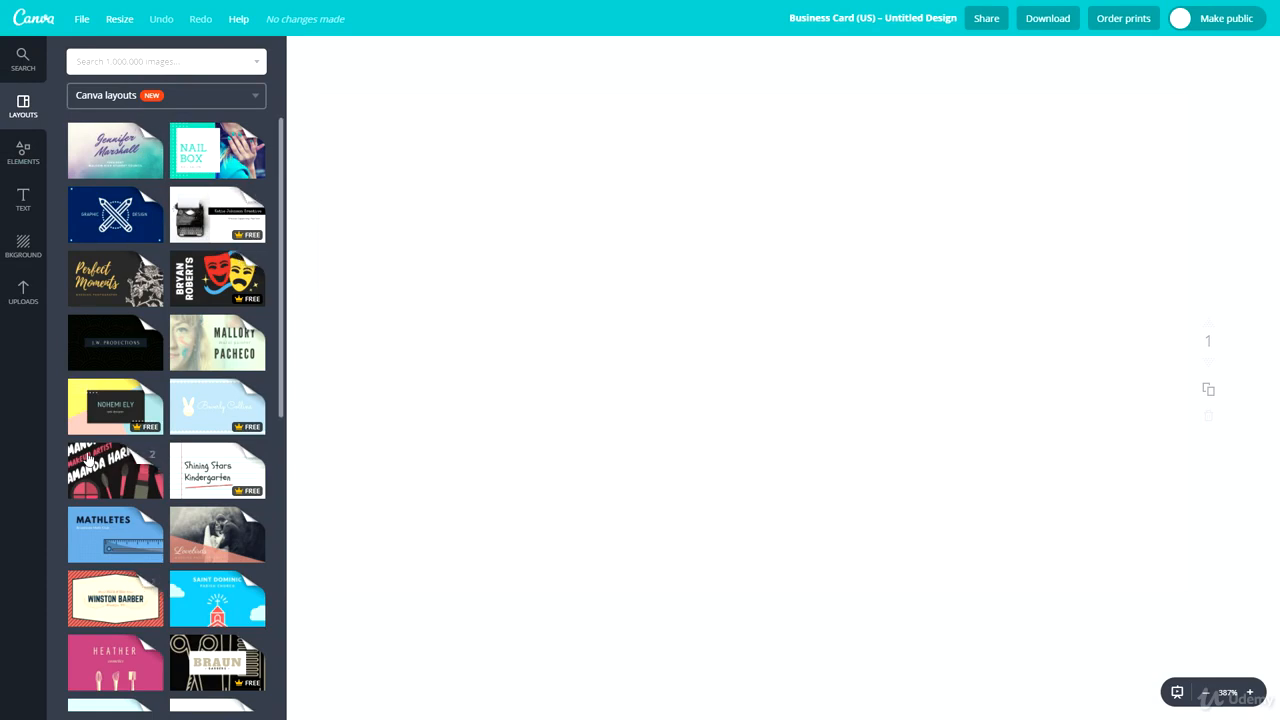
- Rename the design as Business Card Design
scroll(155, 568, down, 3)
scroll(155, 568, up, 3)
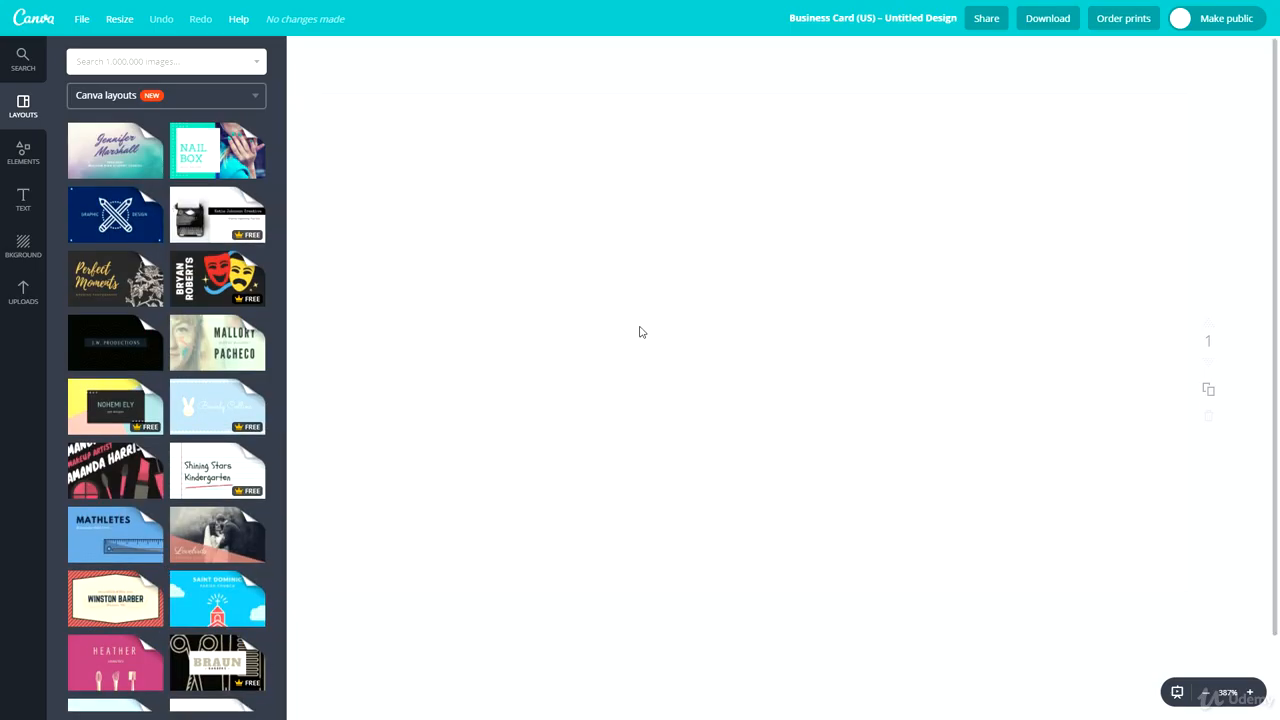
click(868, 18)
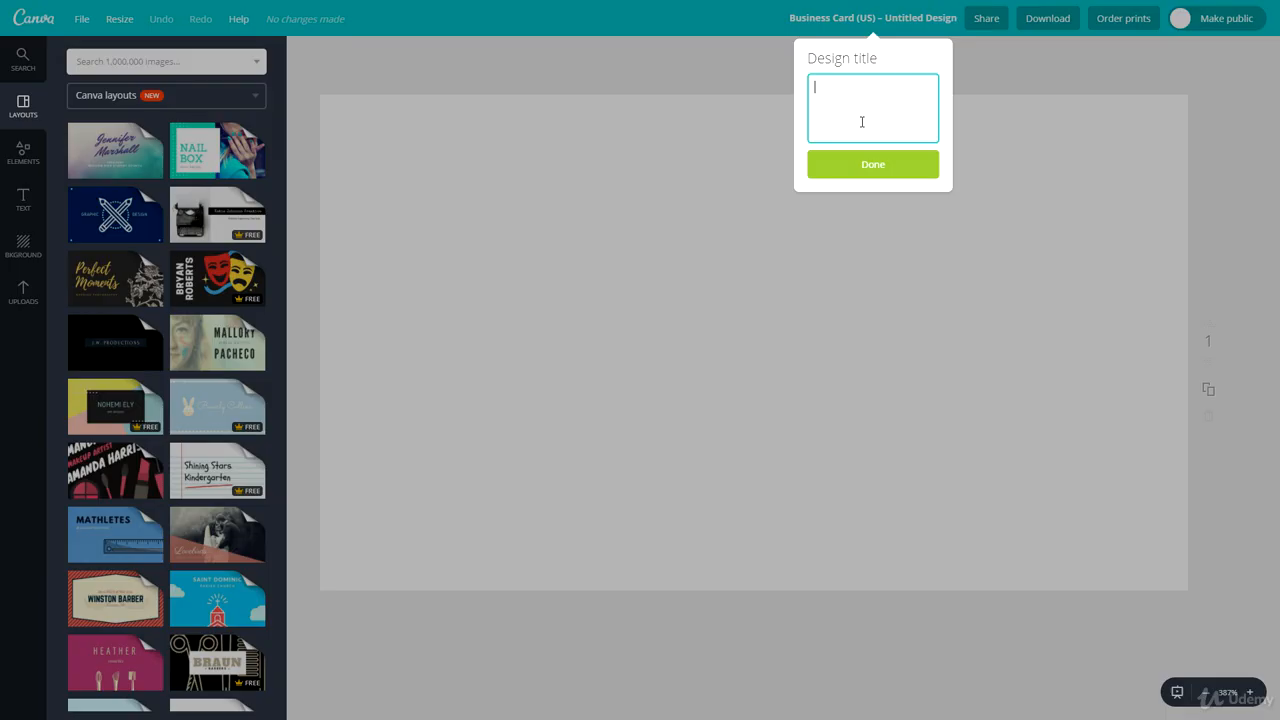
text(Business Card Design)
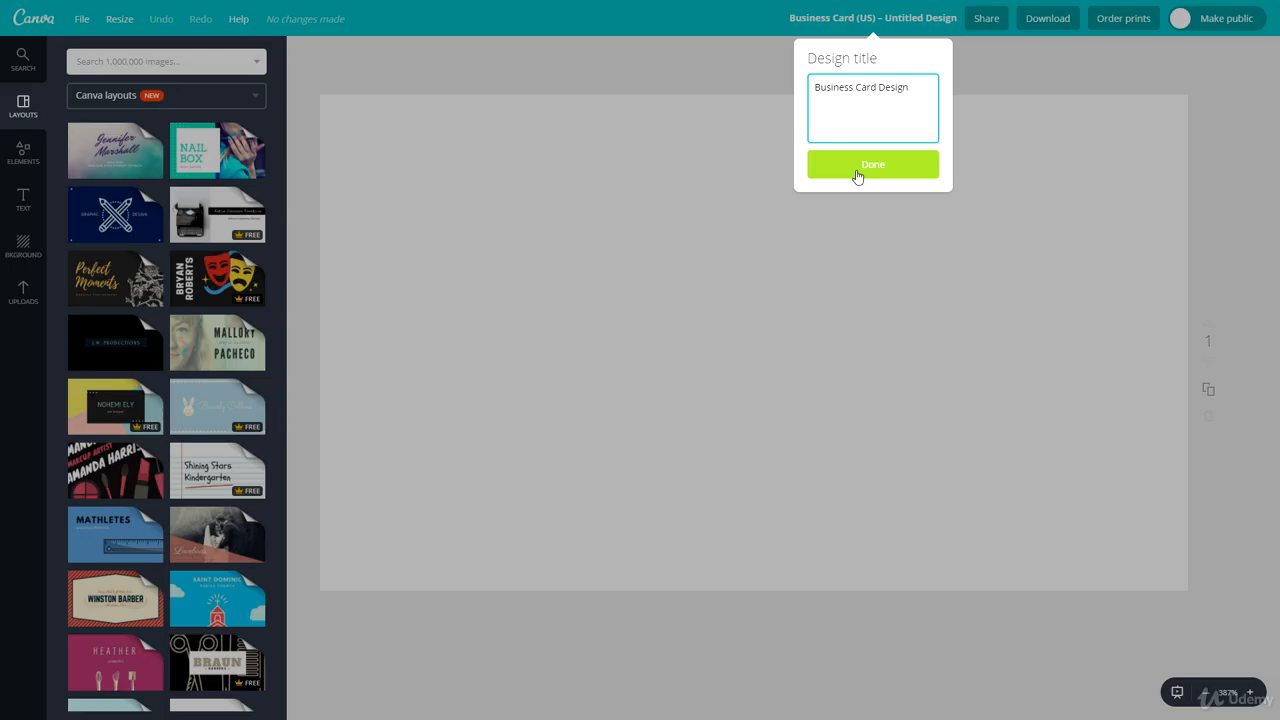
click(857, 172)
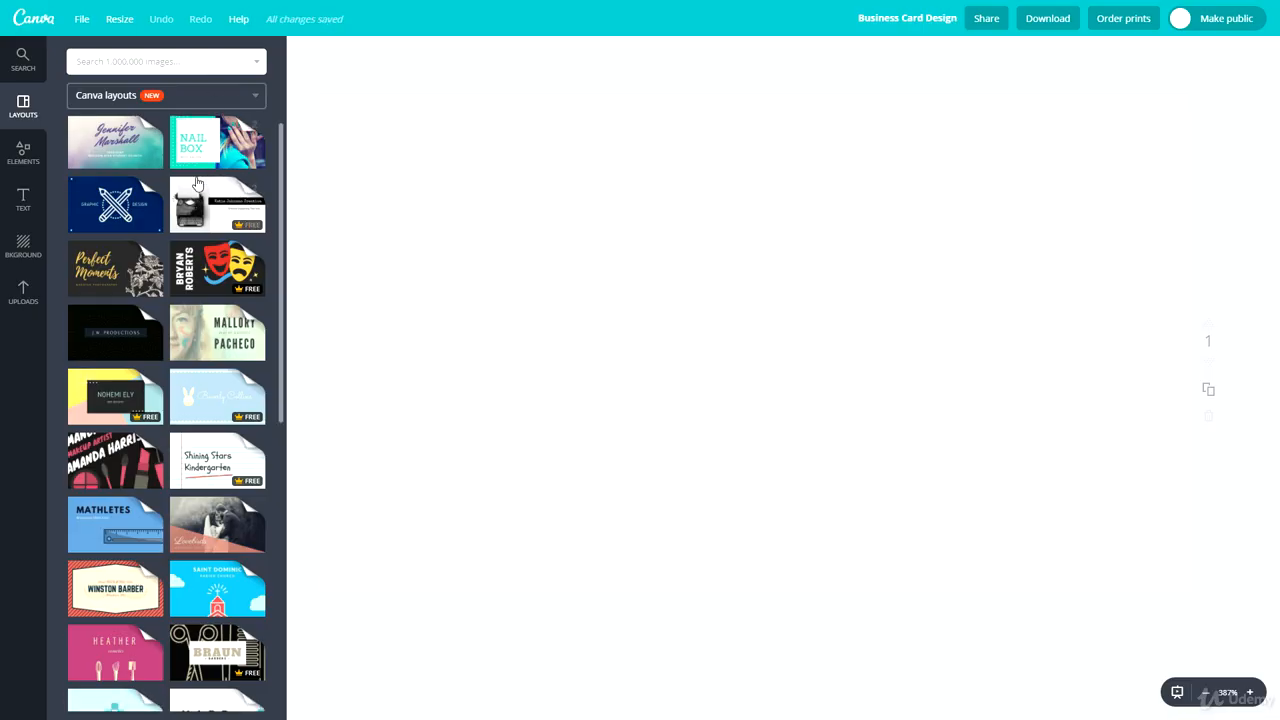
- Browse the available business card layouts
scroll(173, 449, down, 3)
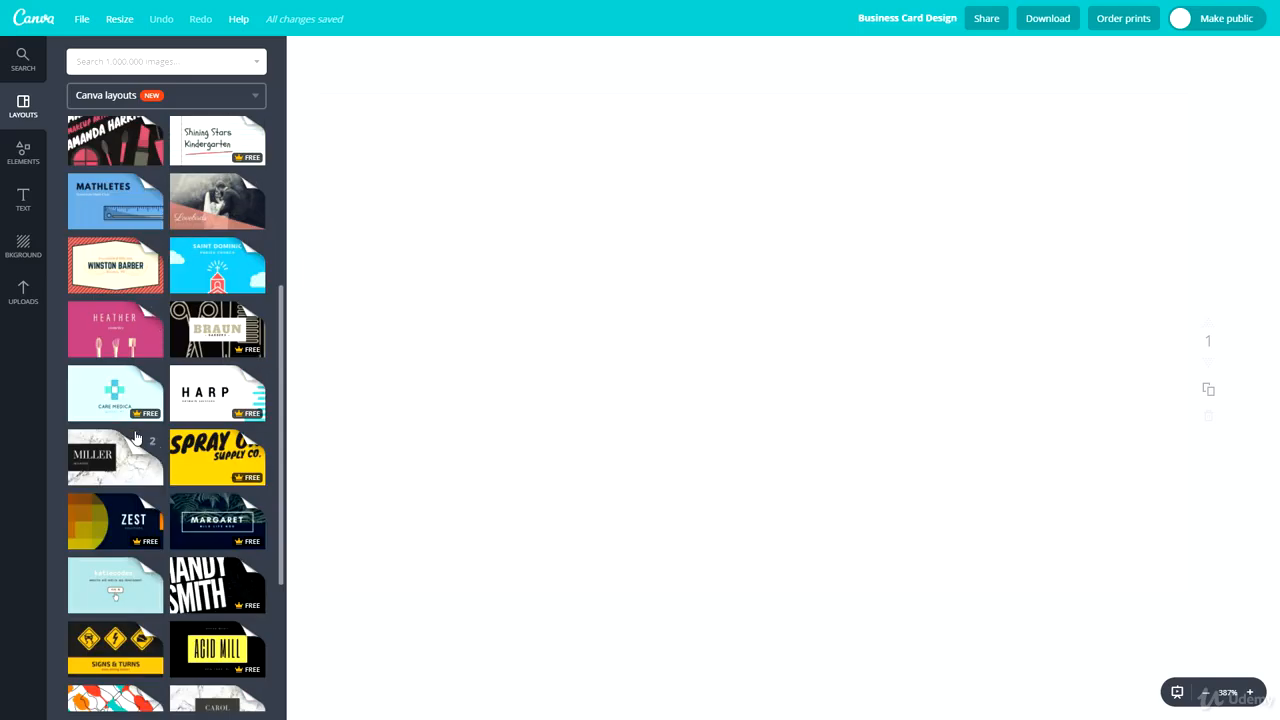
scroll(140, 450, down, 2)
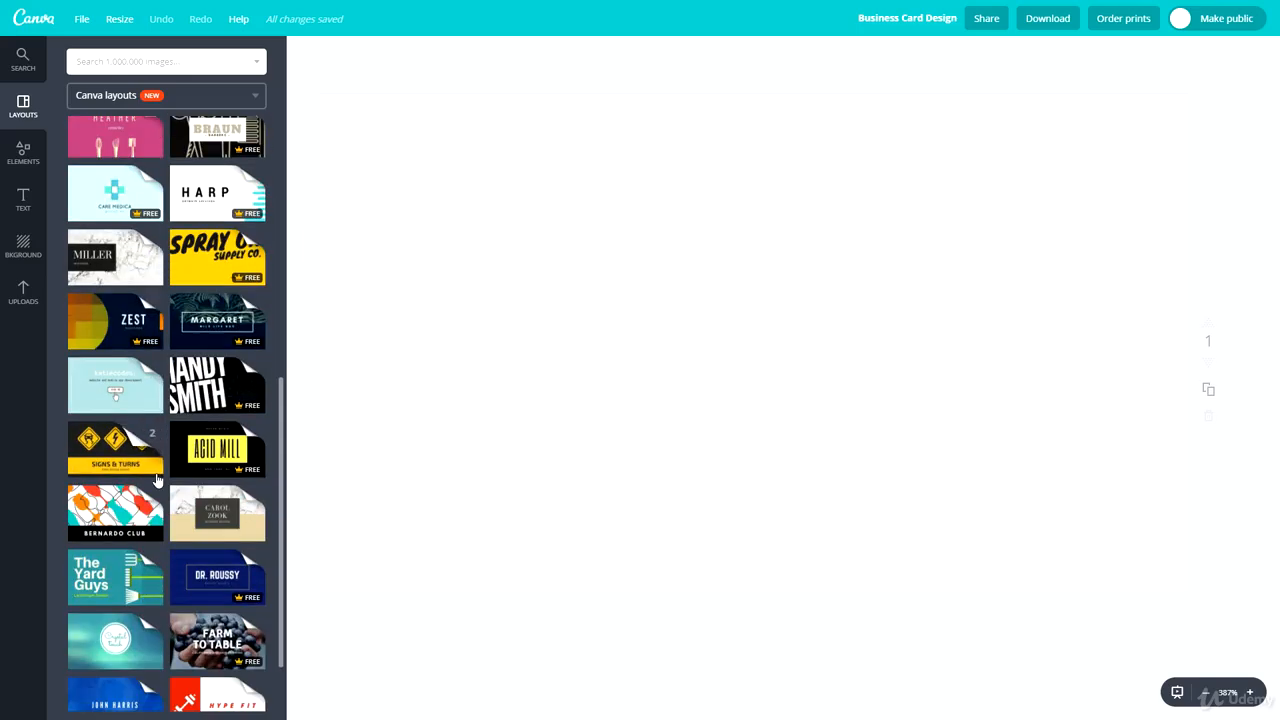
scroll(150, 470, down, 2)
scroll(157, 497, down, 5)
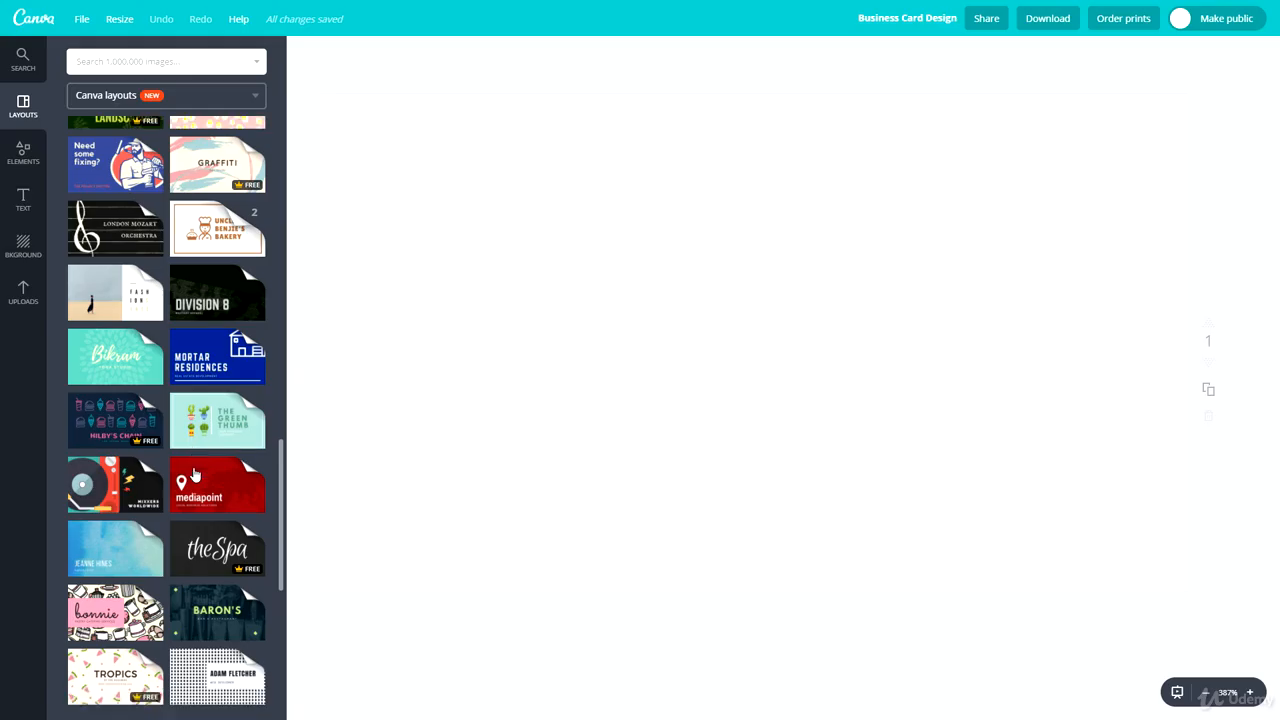
scroll(204, 480, down, 1)
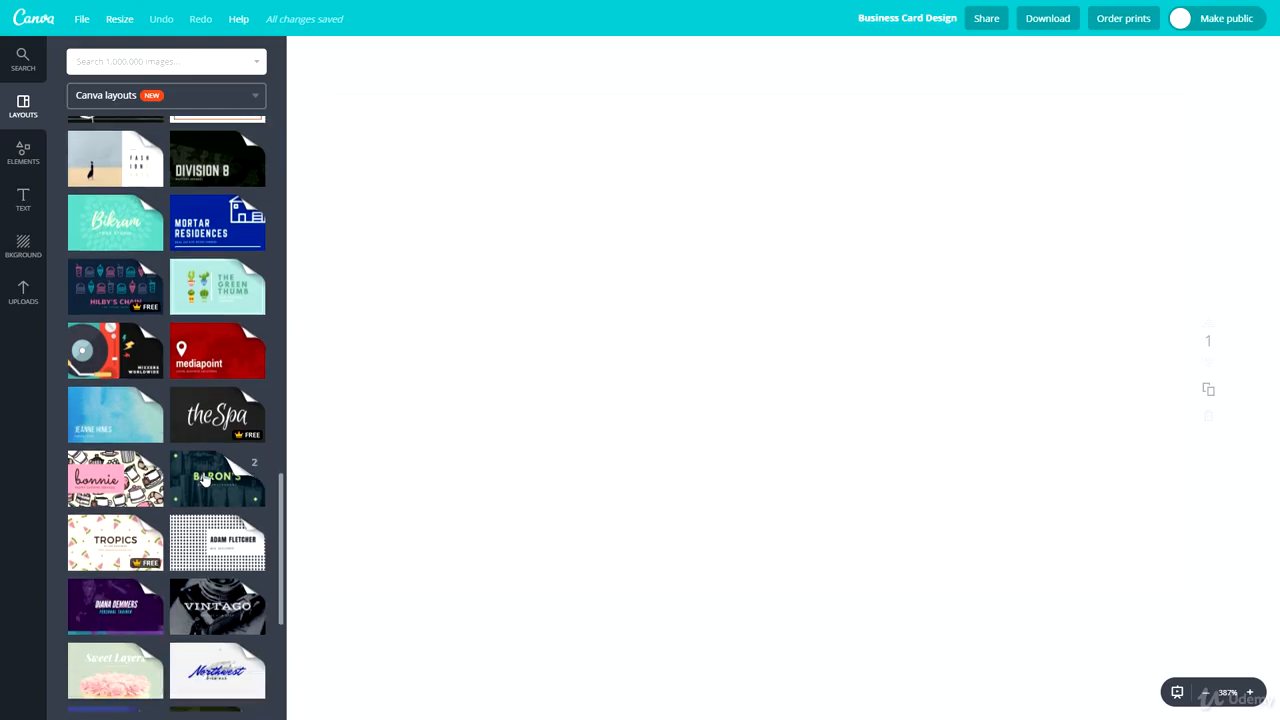
scroll(204, 478, down, 4)
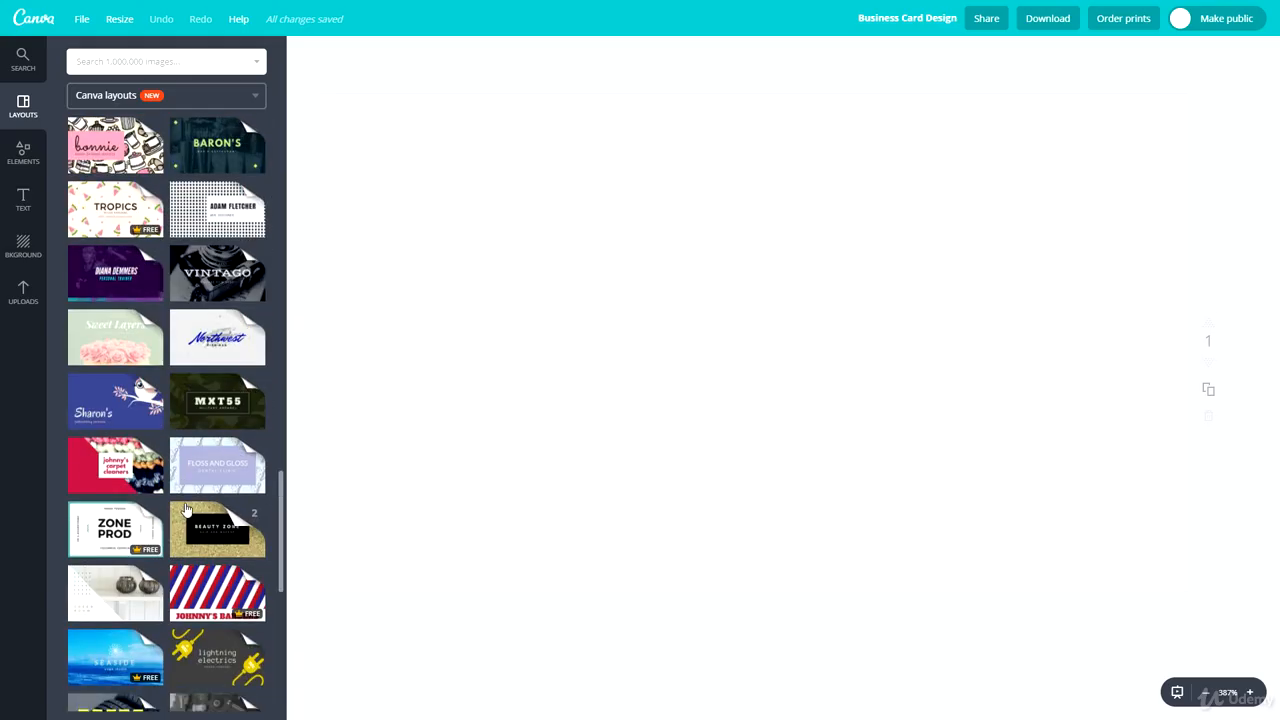
scroll(186, 510, down, 3)
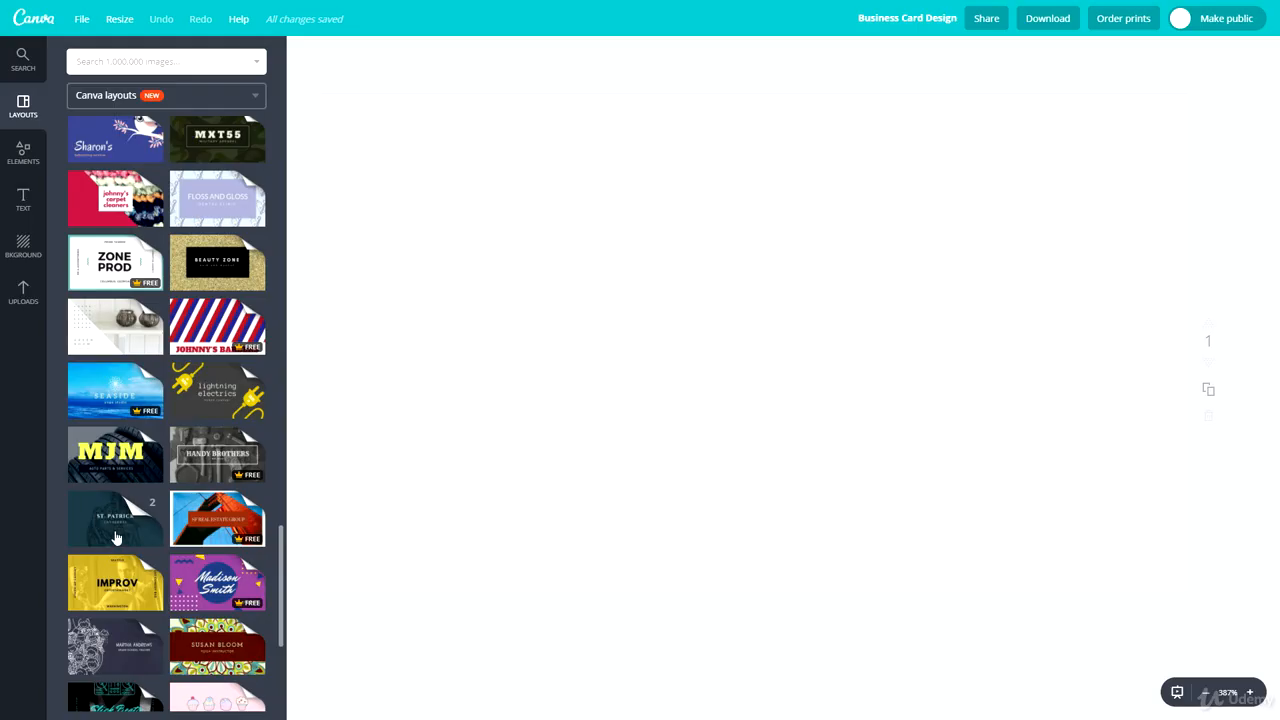
scroll(114, 500, down, 3)
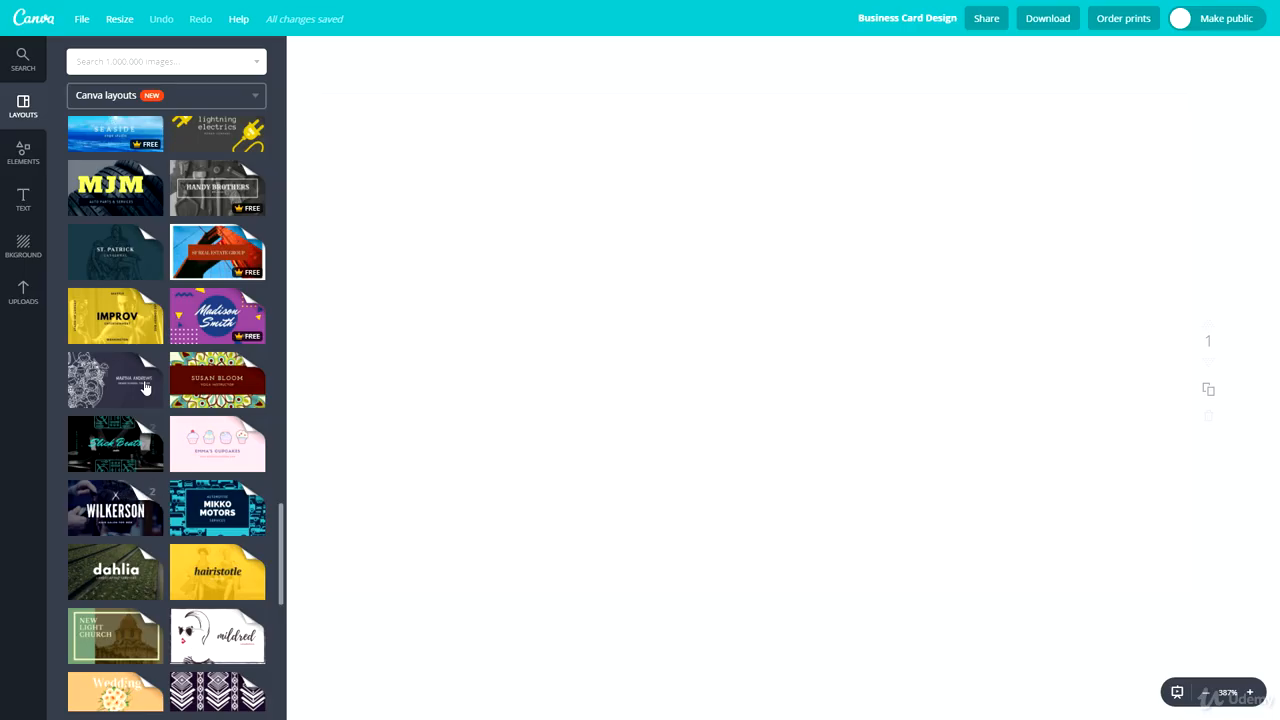
- Apply the Yellow Blue Auto Car Parts layout to the card front, add a new page and apply its back layout there
click(110, 190)
click(120, 340)
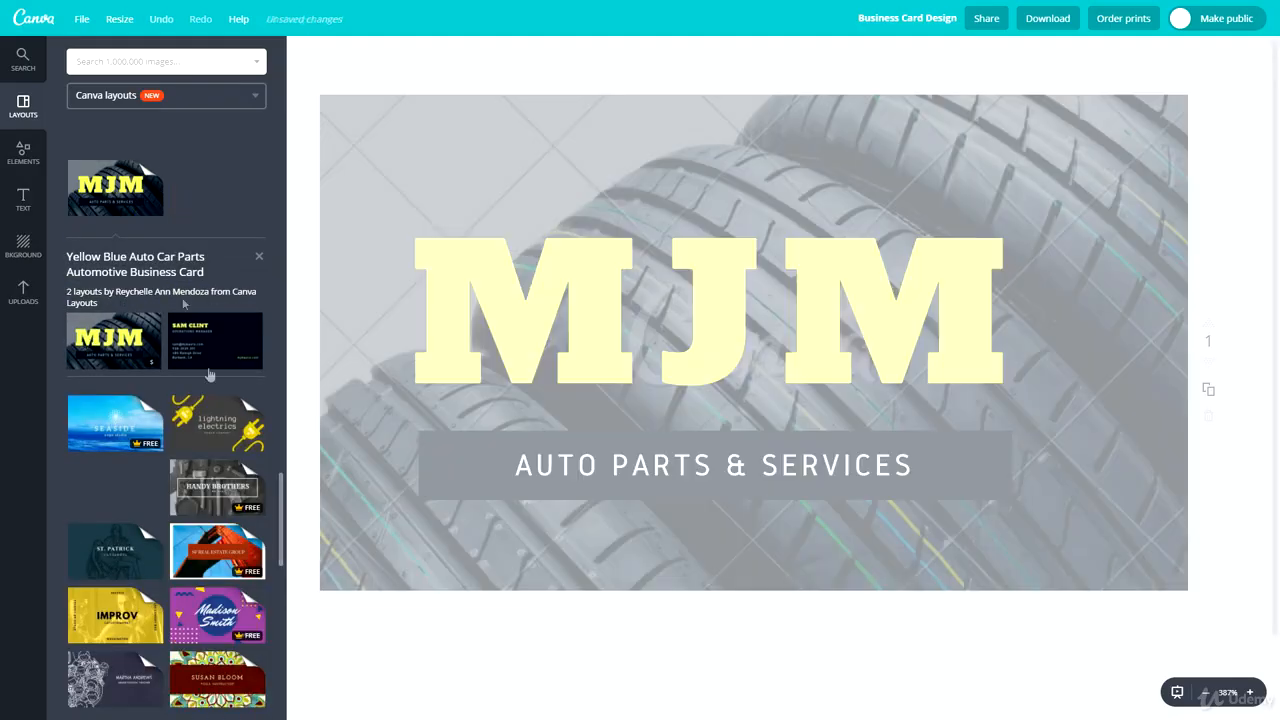
scroll(700, 633, down, 1)
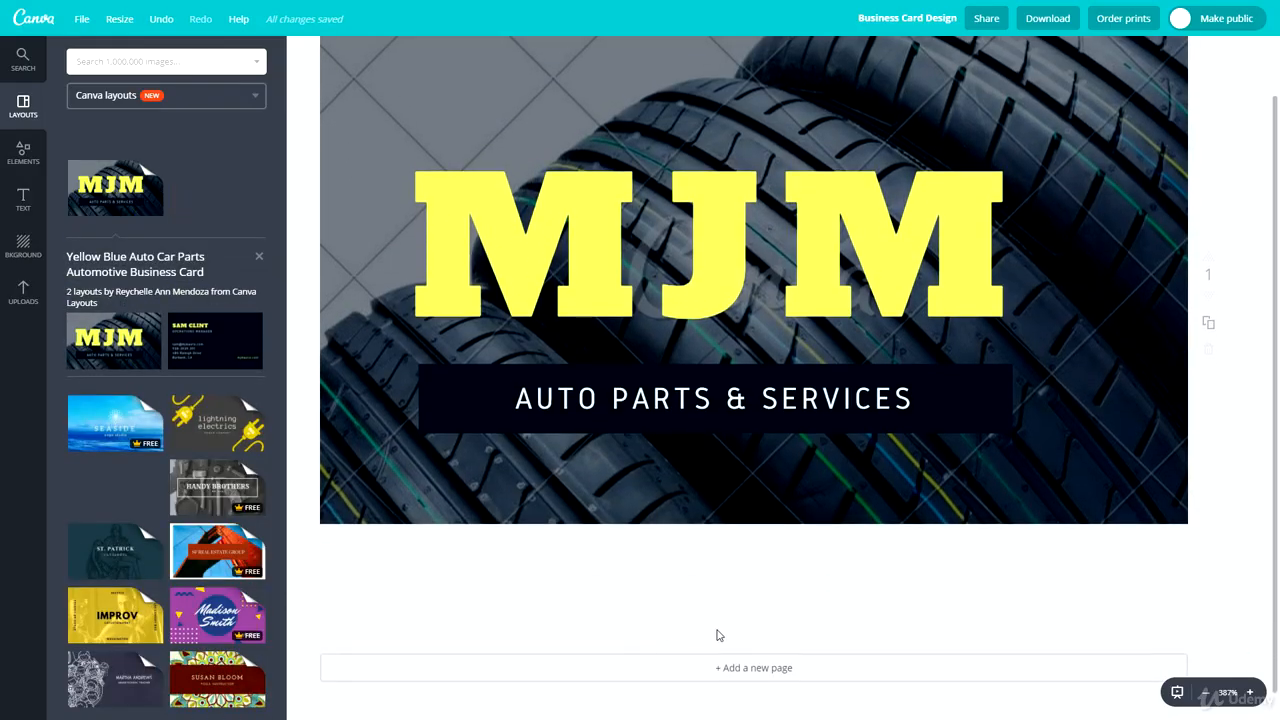
click(783, 668)
click(212, 338)
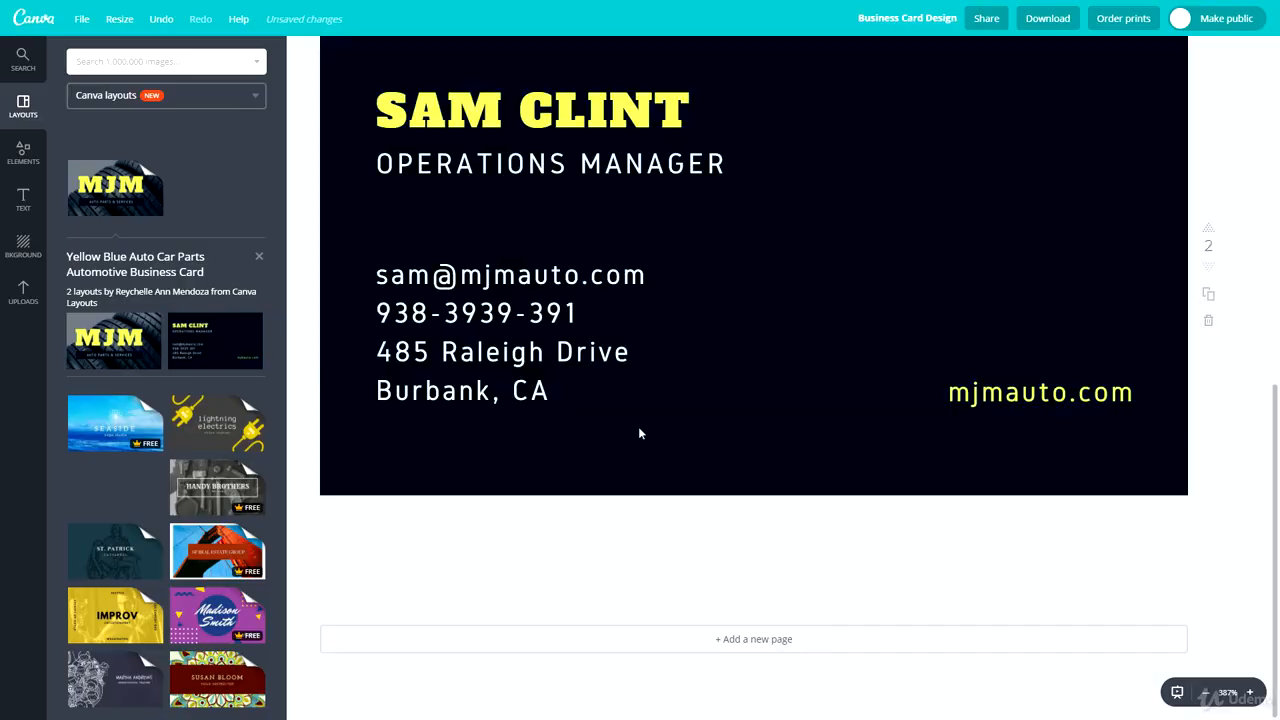
scroll(640, 433, up, 2)
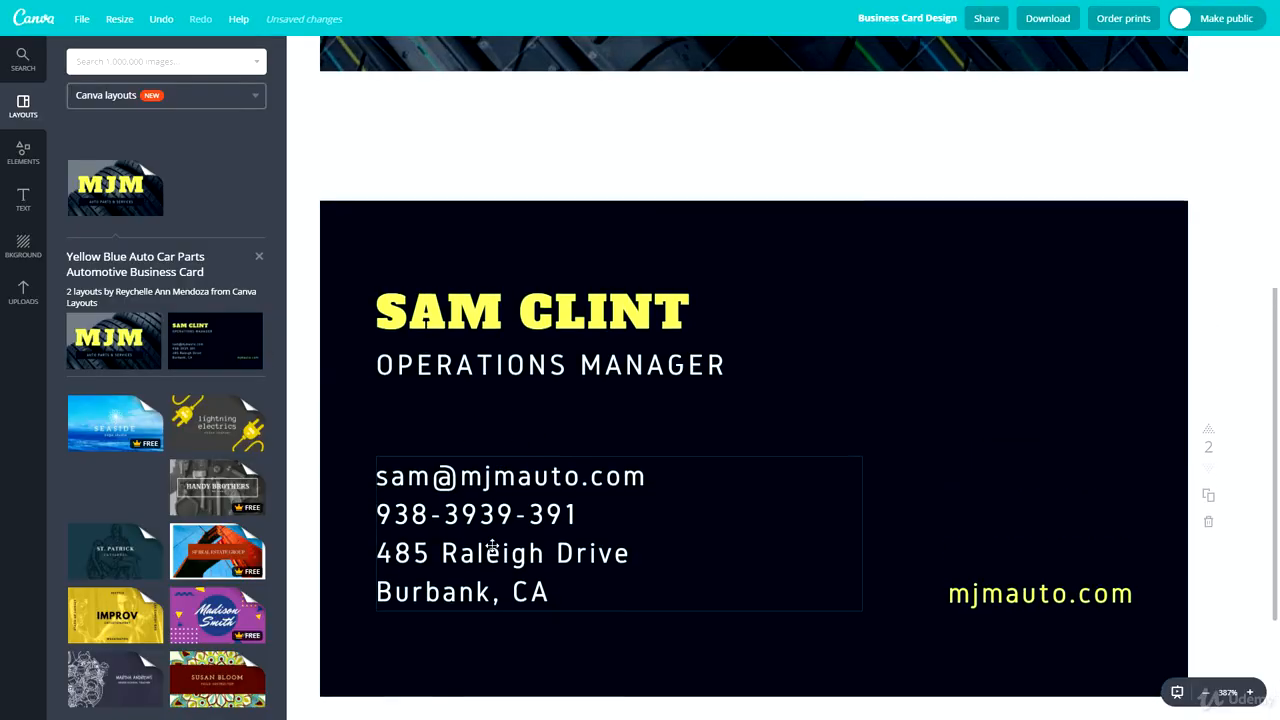
scroll(508, 480, up, 5)
scroll(560, 380, down, 6)
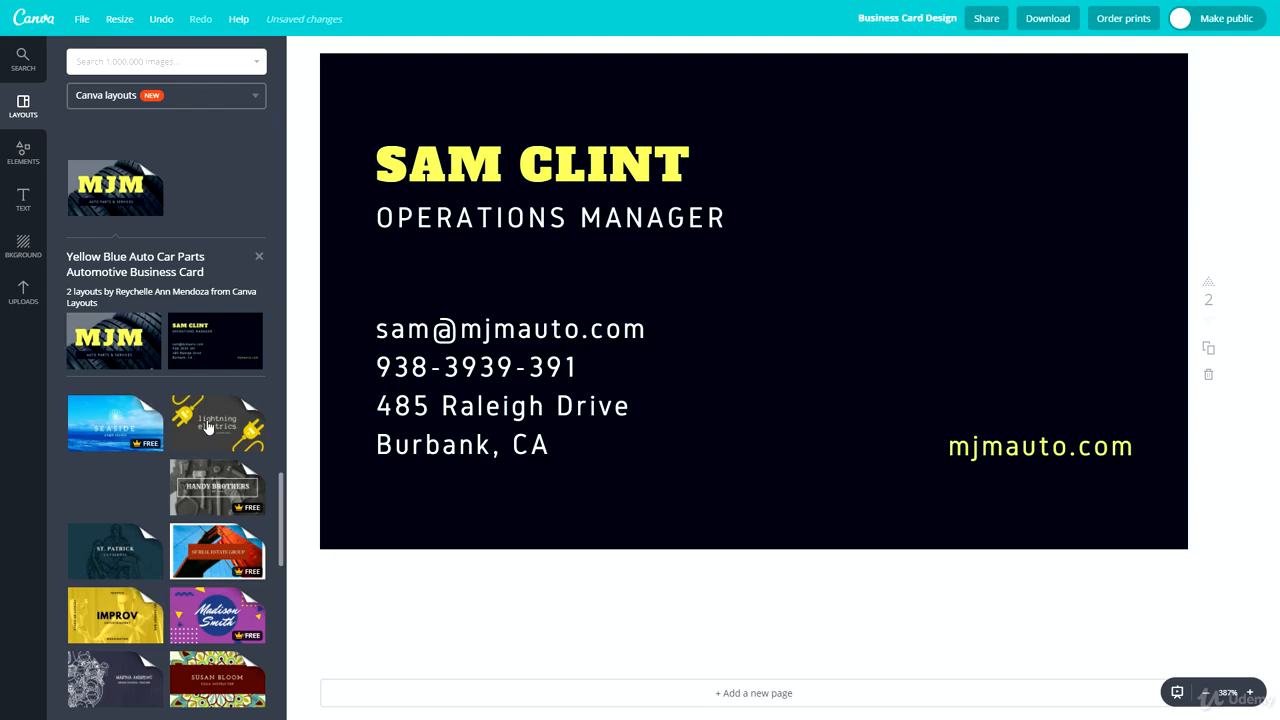
- Apply the Modern Greyscale Bartender Business Card front layout to the first page
scroll(186, 460, down, 2)
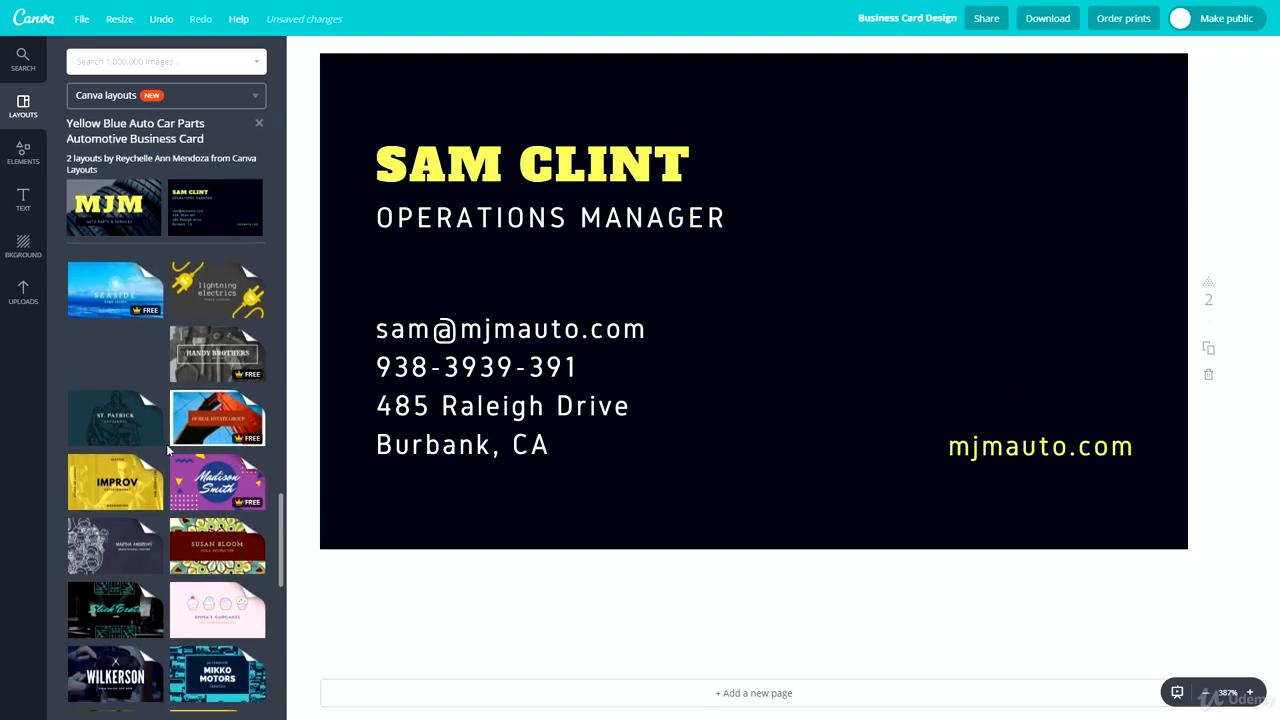
scroll(160, 440, down, 1)
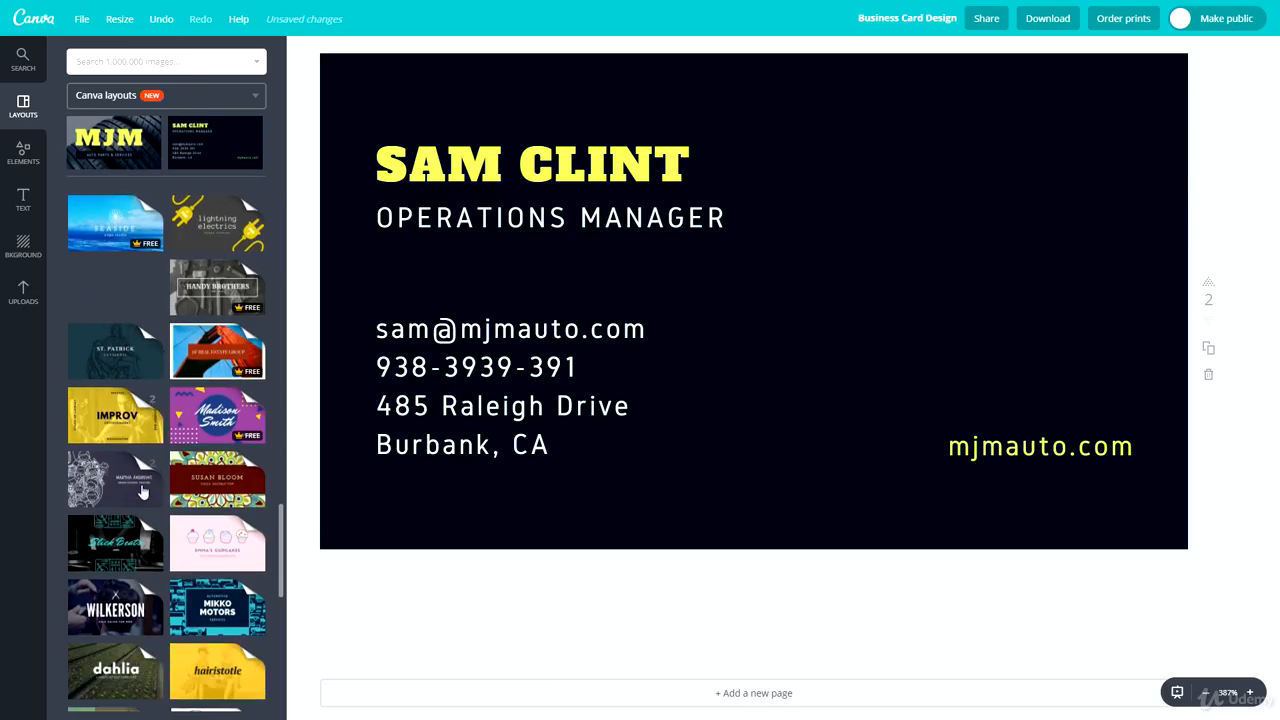
scroll(130, 530, down, 2)
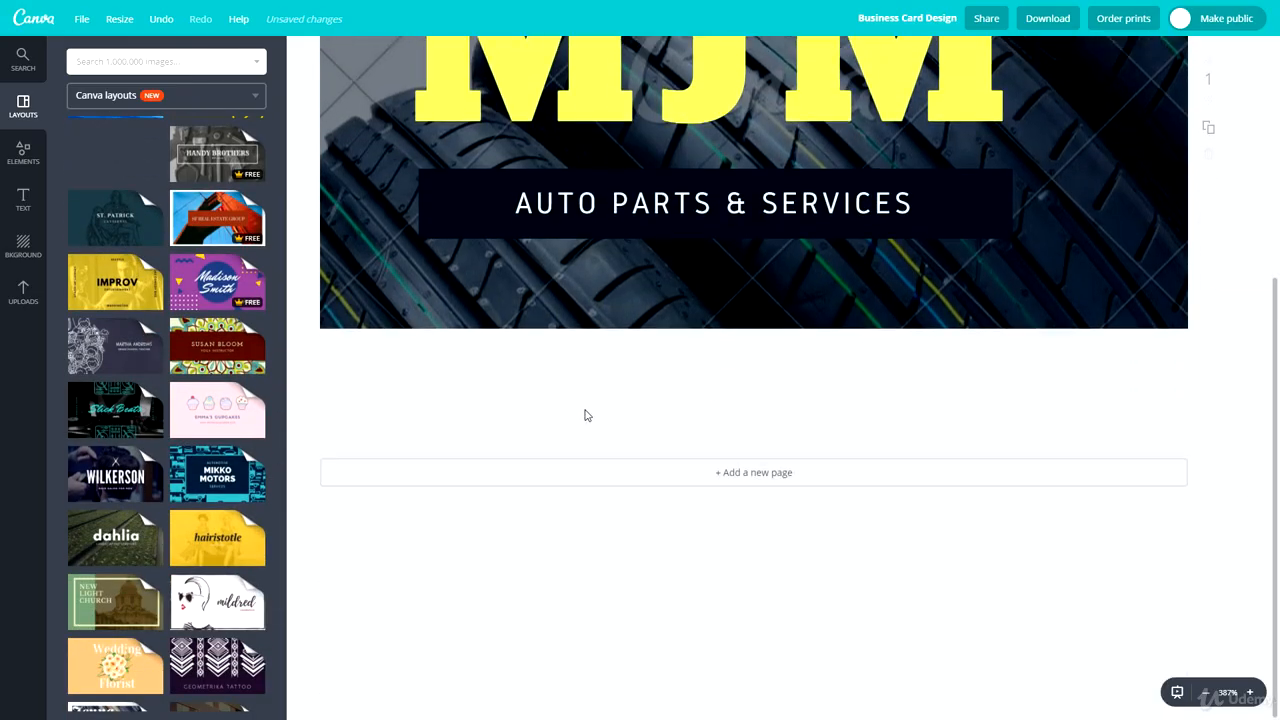
scroll(150, 430, down, 5)
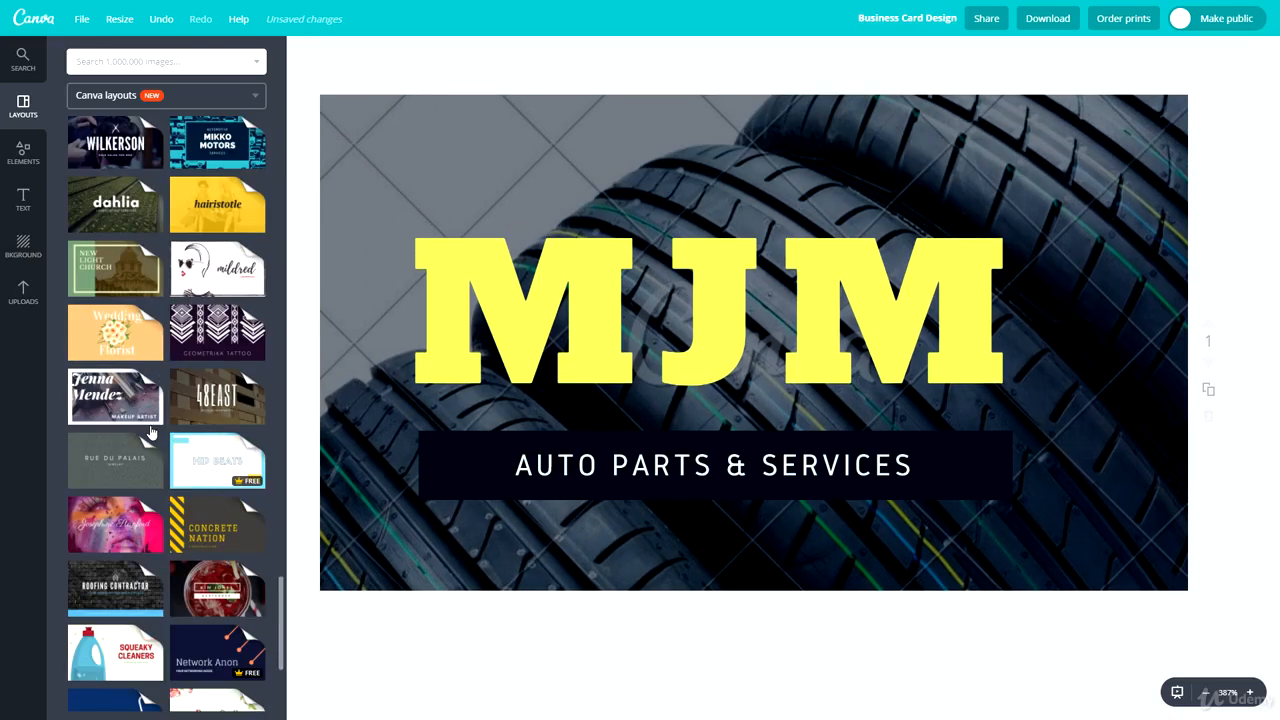
scroll(150, 432, down, 4)
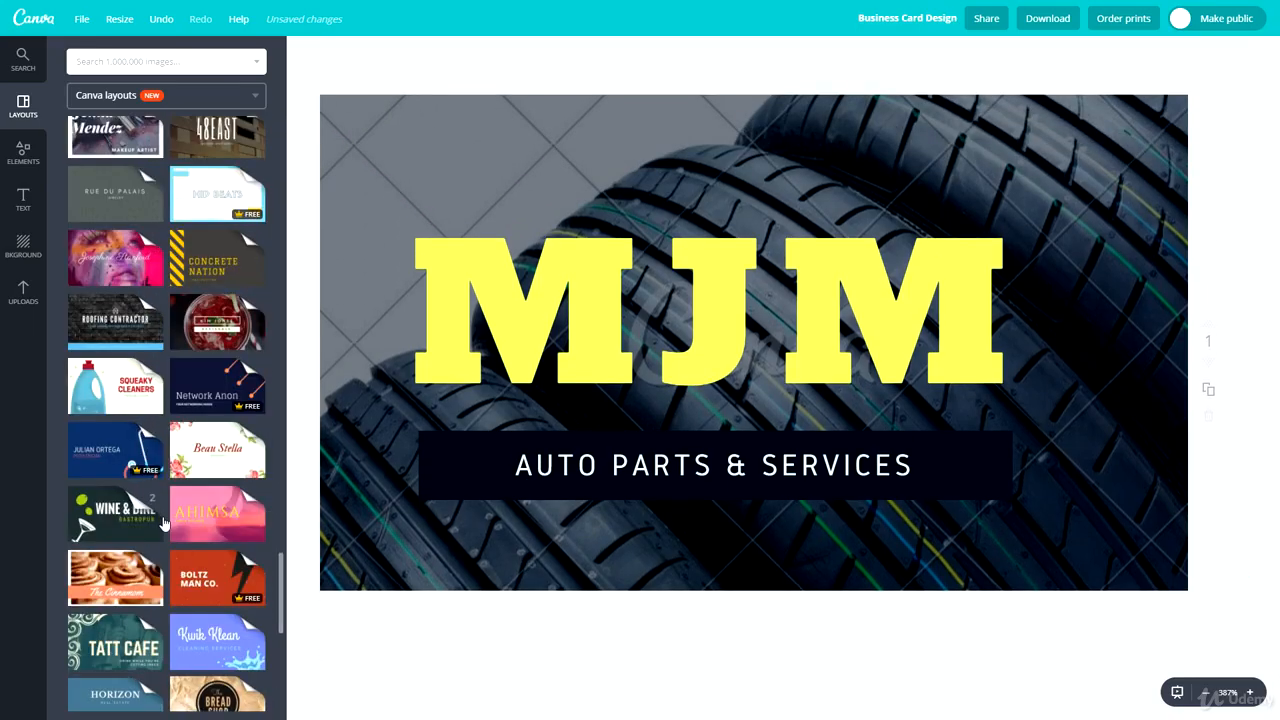
scroll(153, 534, down, 2)
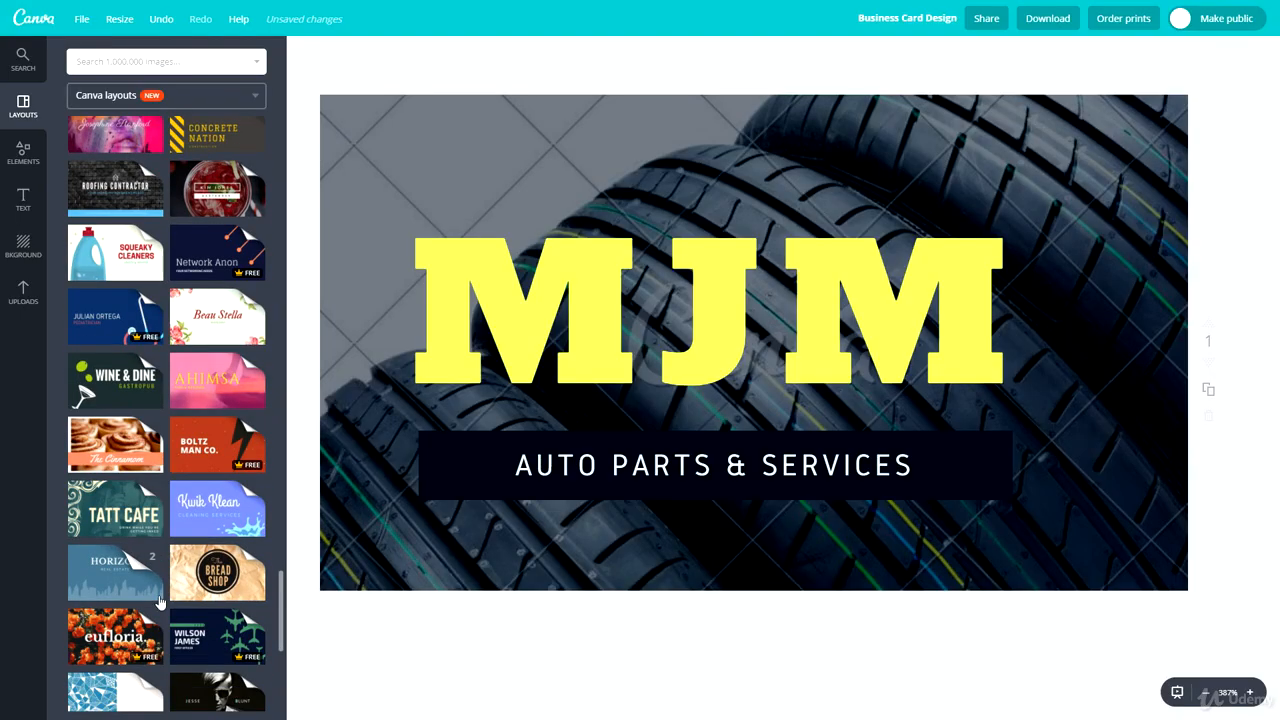
click(100, 388)
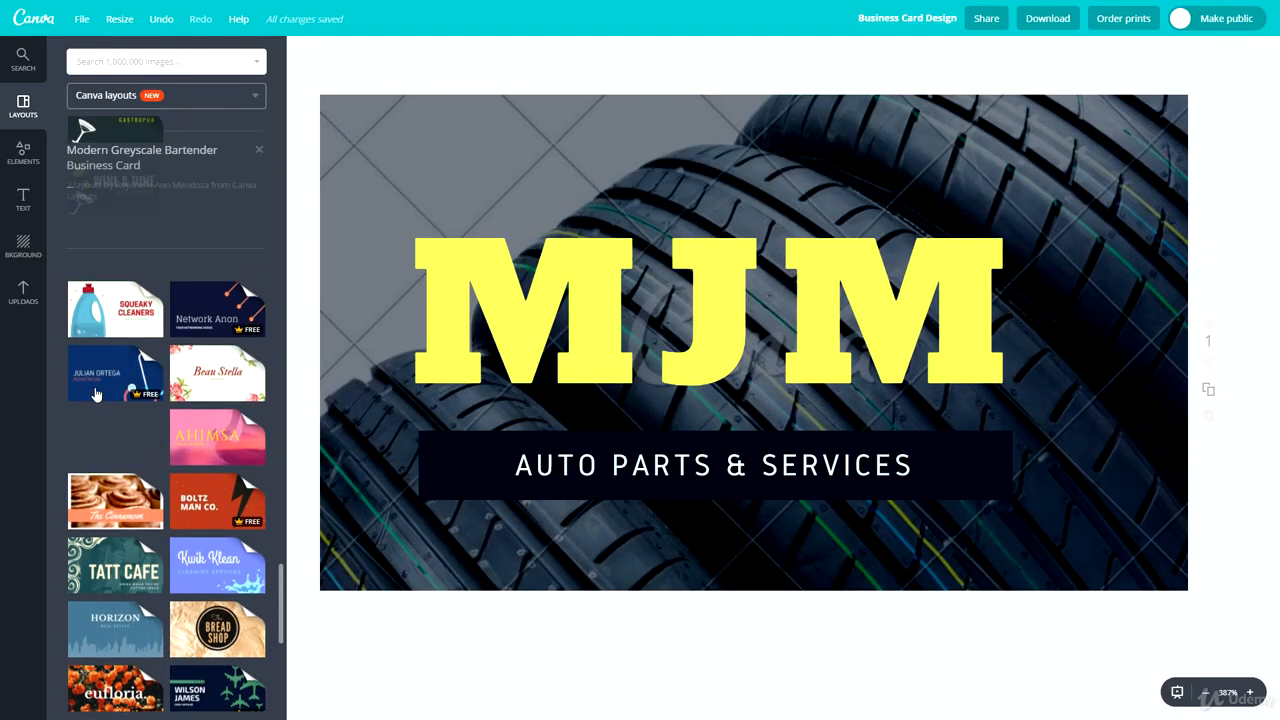
click(100, 310)
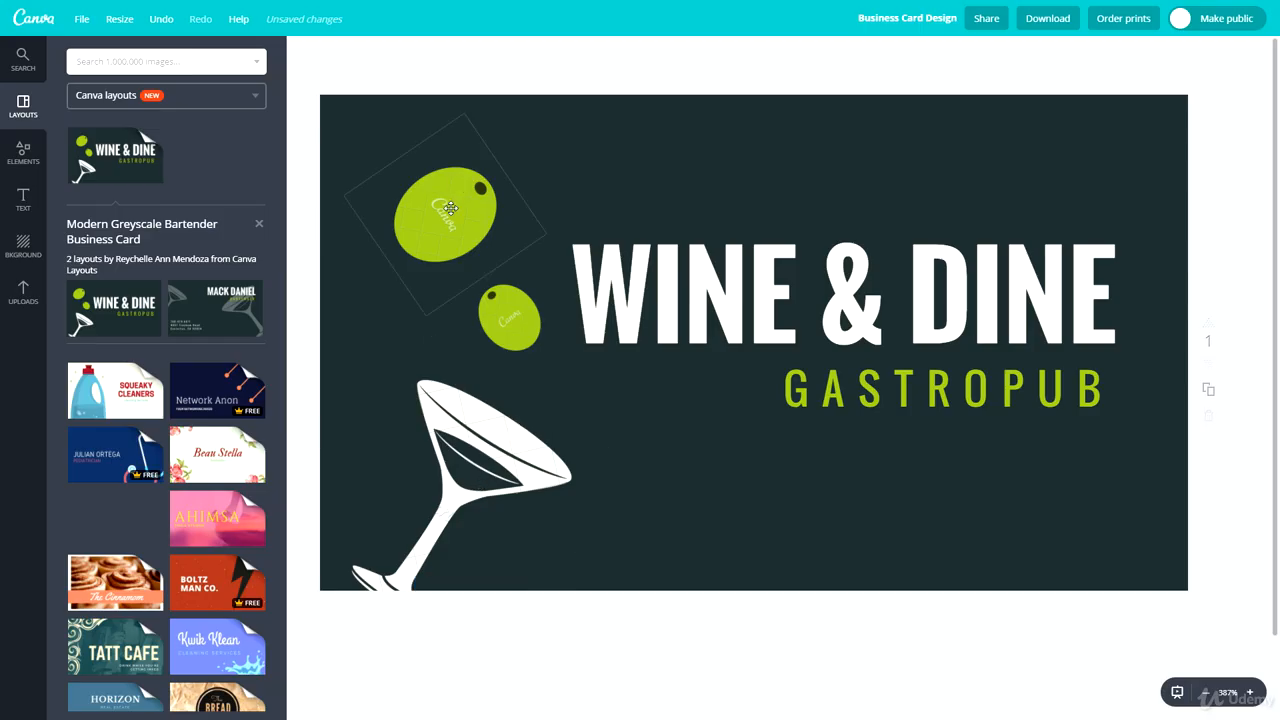
- Delete both olive graphics and the martini glass from the card front
click(464, 276)
key(Delete)
click(489, 323)
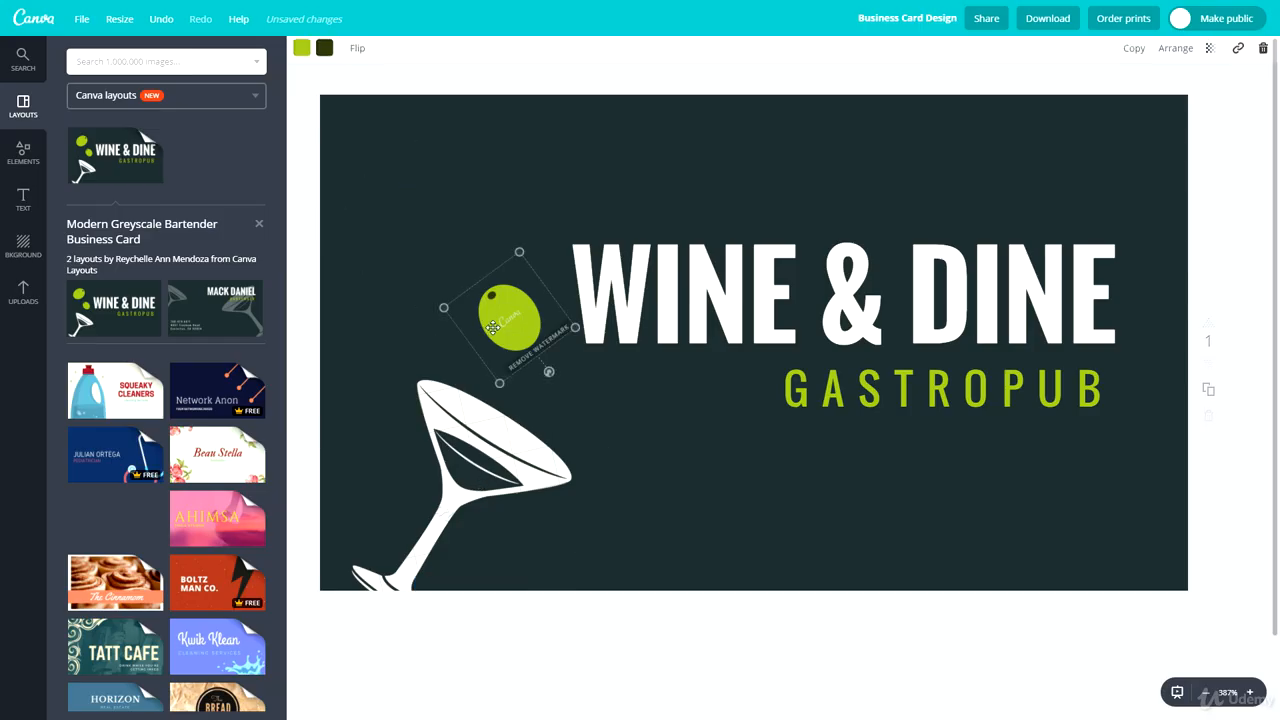
key(Delete)
click(466, 445)
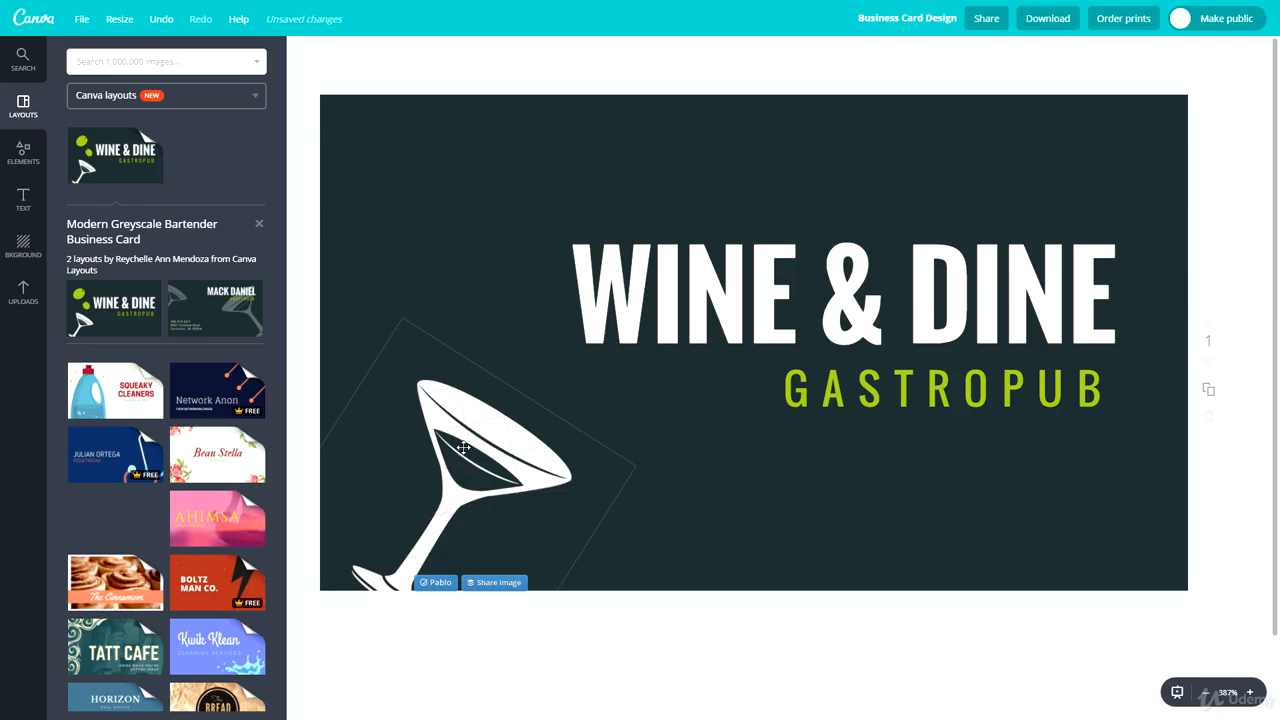
key(Delete)
- Apply the bartender layout's back-side design to the second page
click(199, 301)
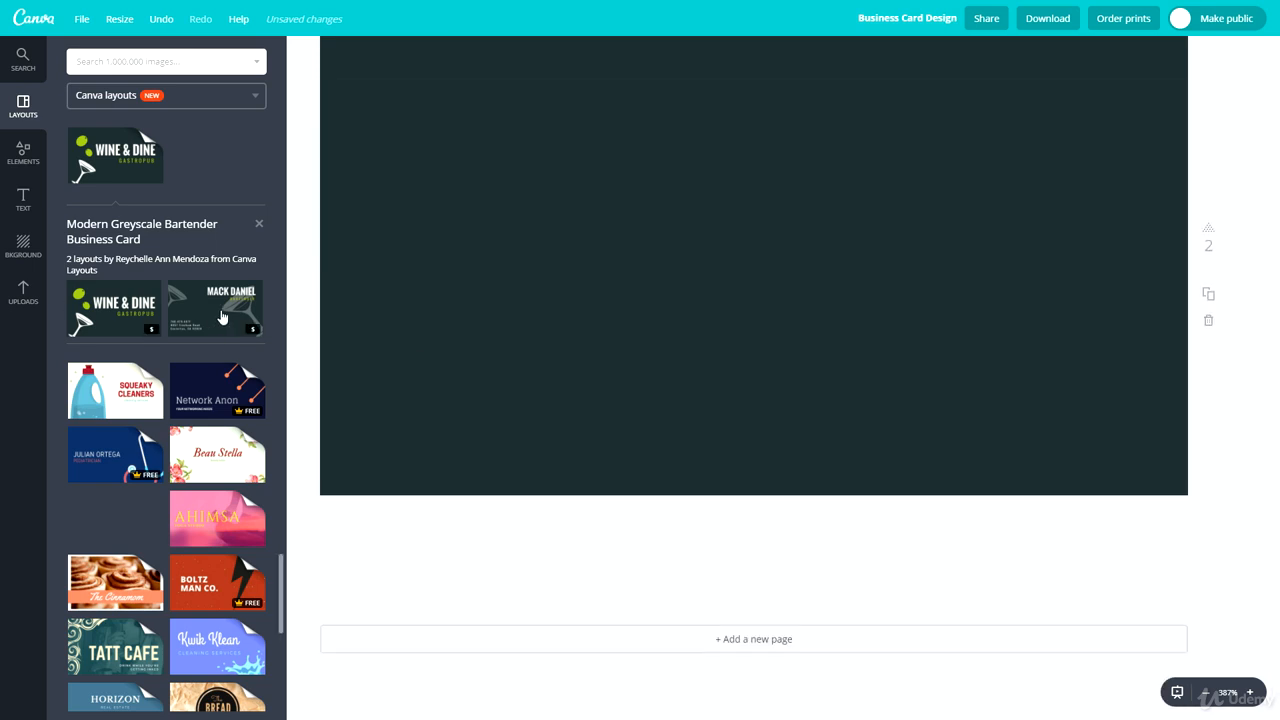
click(220, 317)
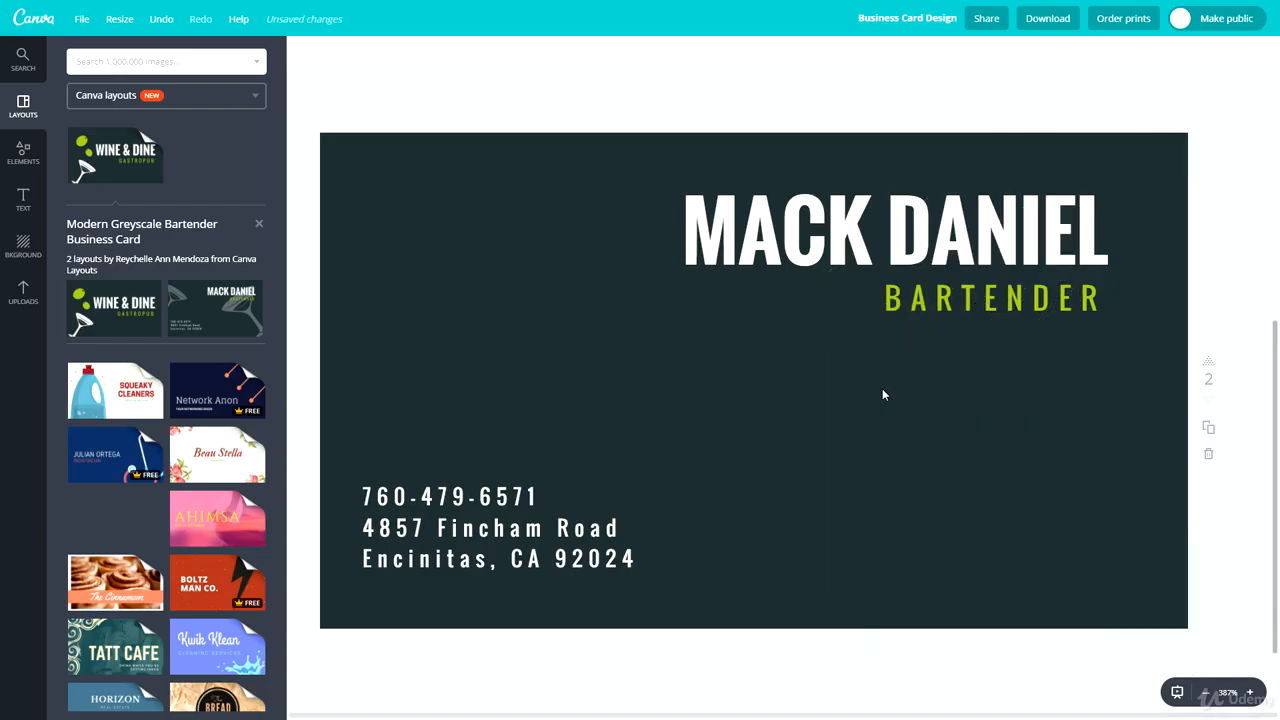
scroll(634, 443, up, 6)
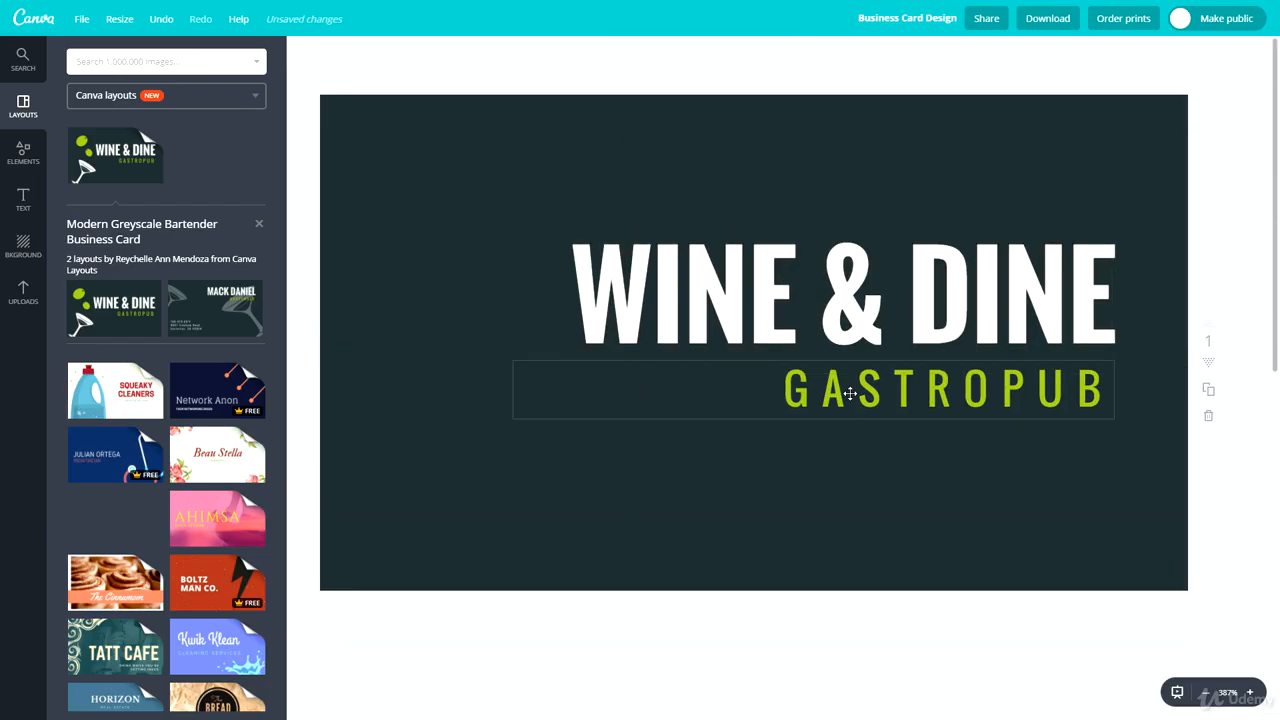
- Replace the front's main title with BLACKBRICK
double_click(770, 280)
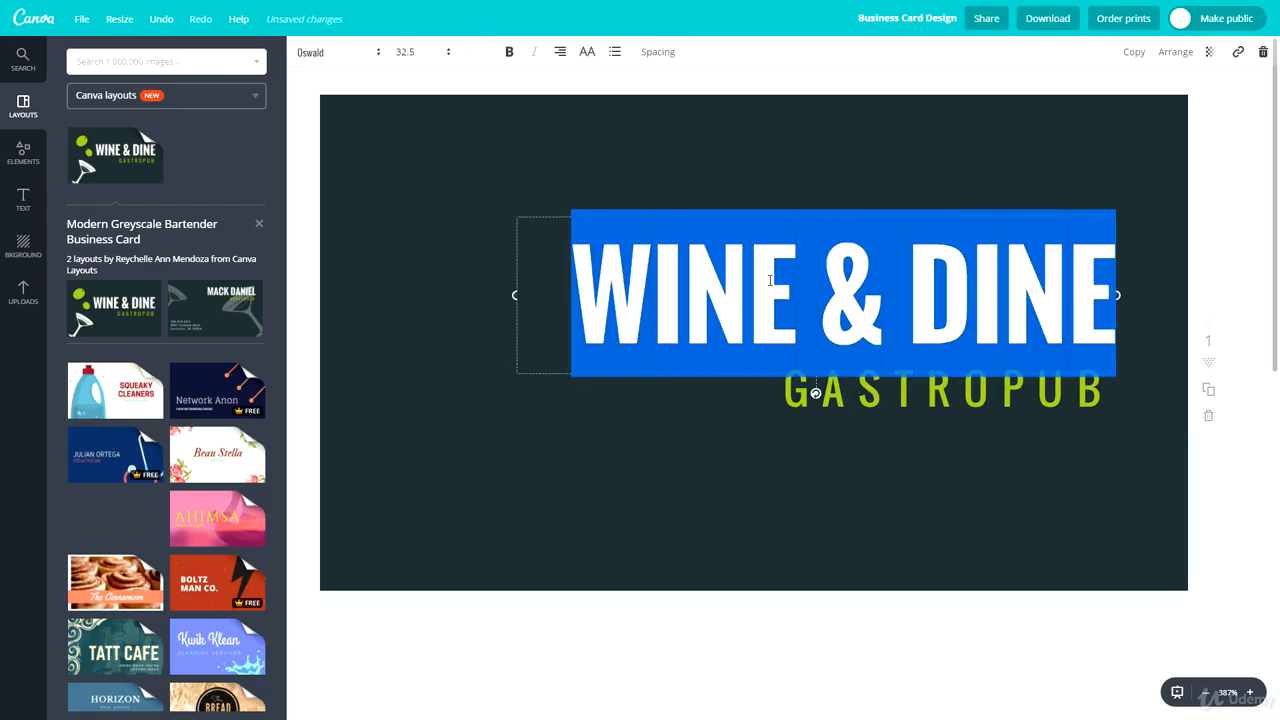
text(BLACKBRICK)
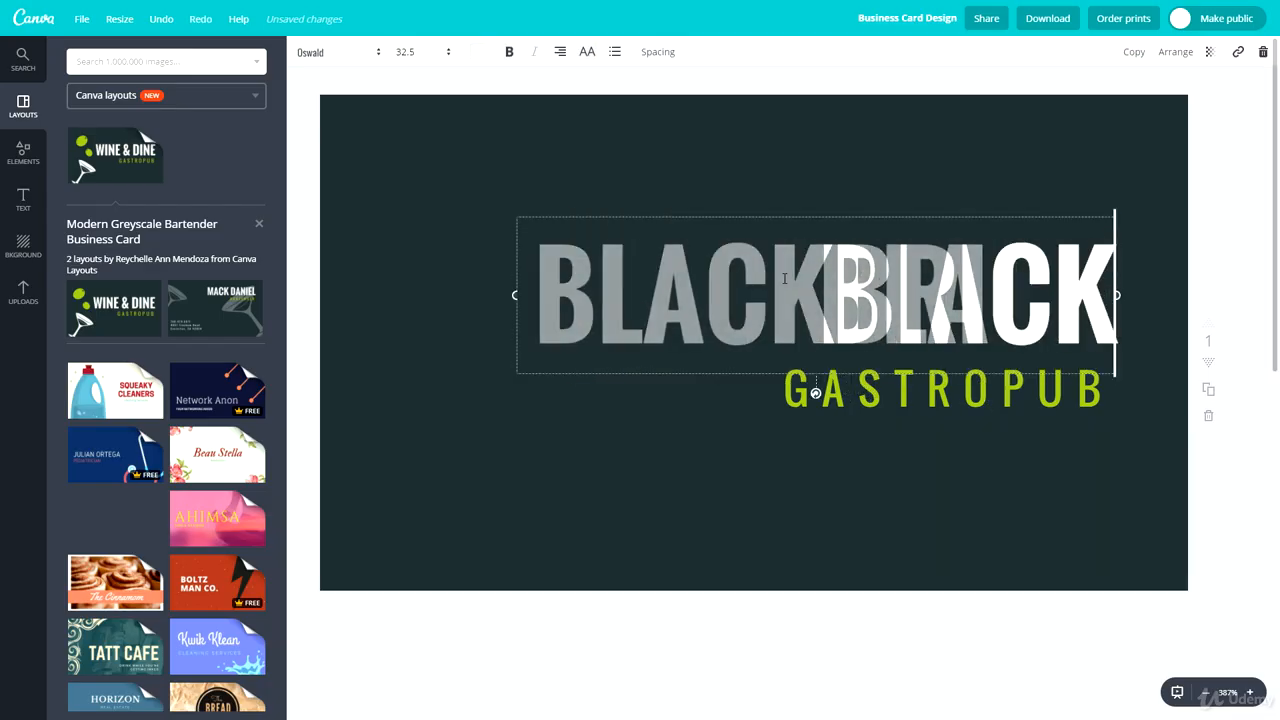
- Replace the GASTROPUB subtitle with THE ULTIMATE ONLINE COURSES
double_click(861, 405)
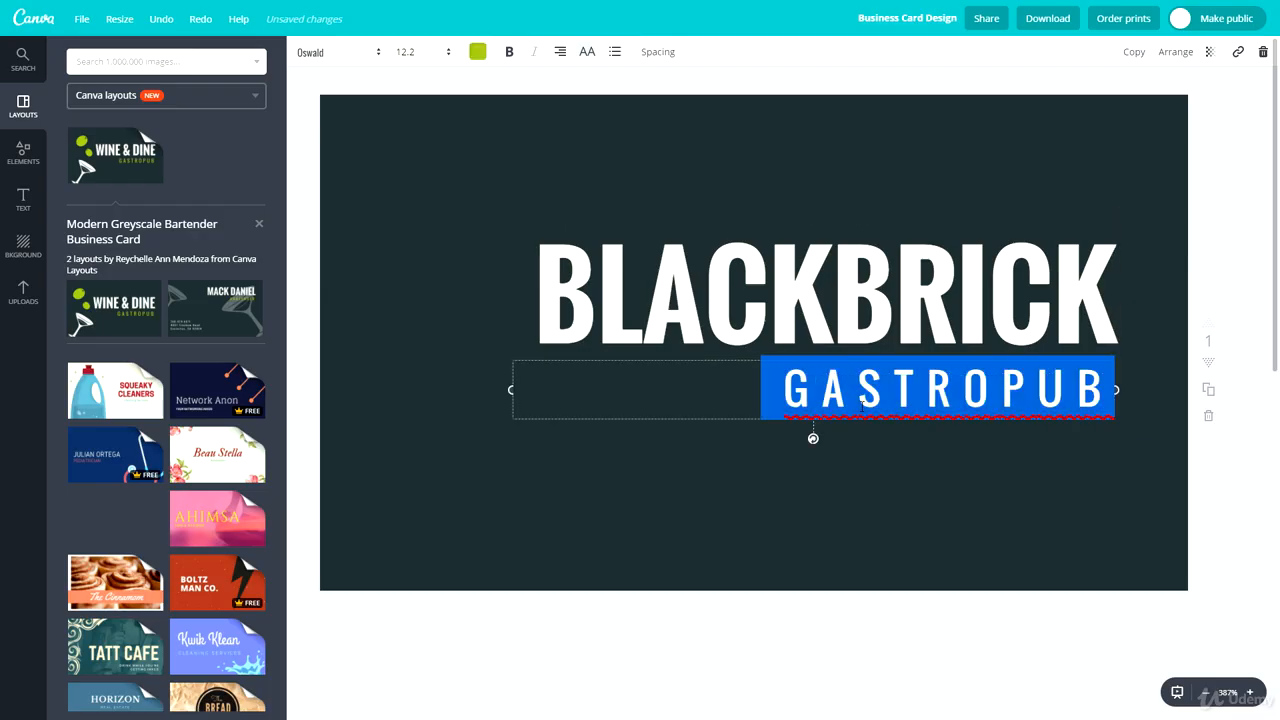
text(THE ULTIMATE ONLINE COURSE)
text(S)
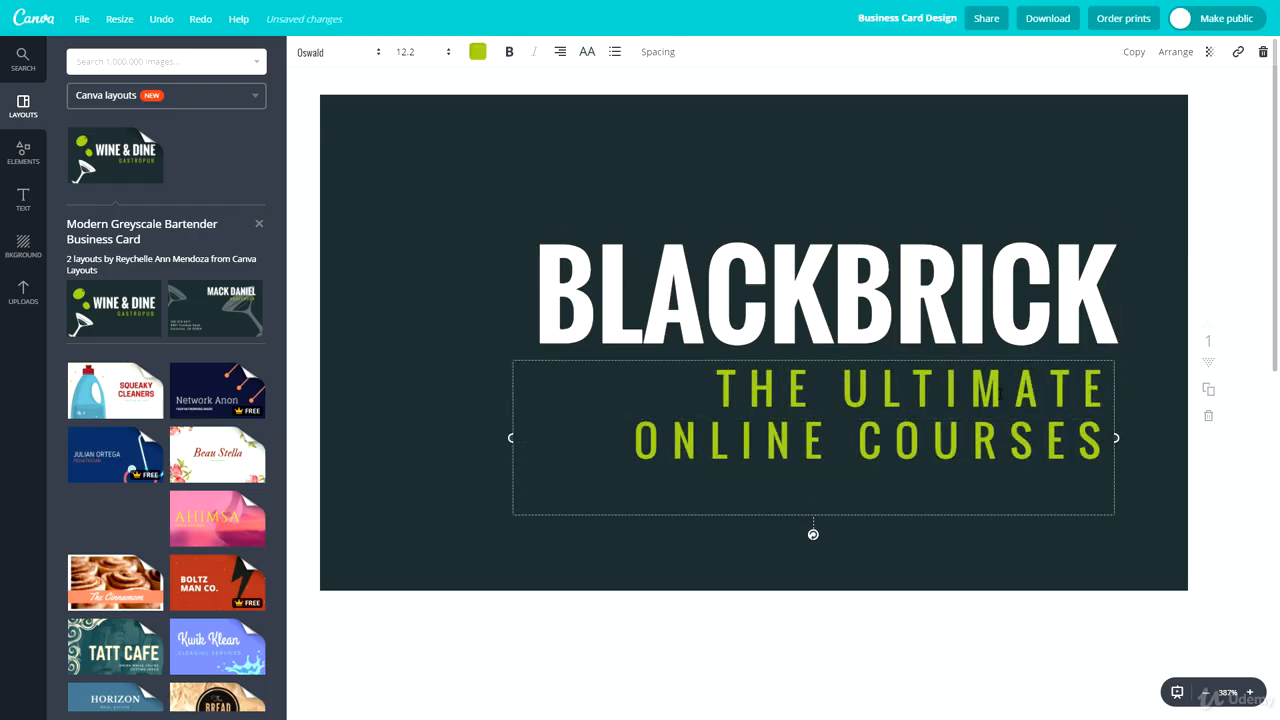
key(BackSpace)
click(1104, 536)
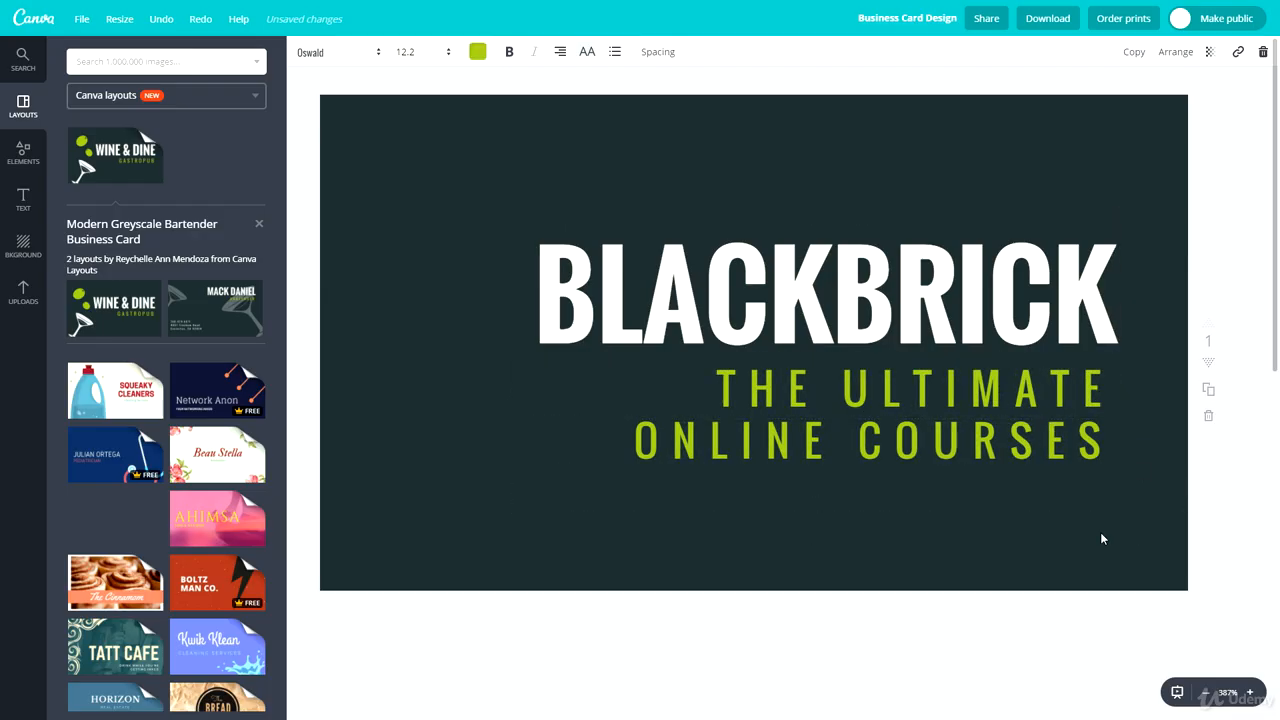
- Reduce the subtitle's font size to 8 so it fits on one line
click(912, 444)
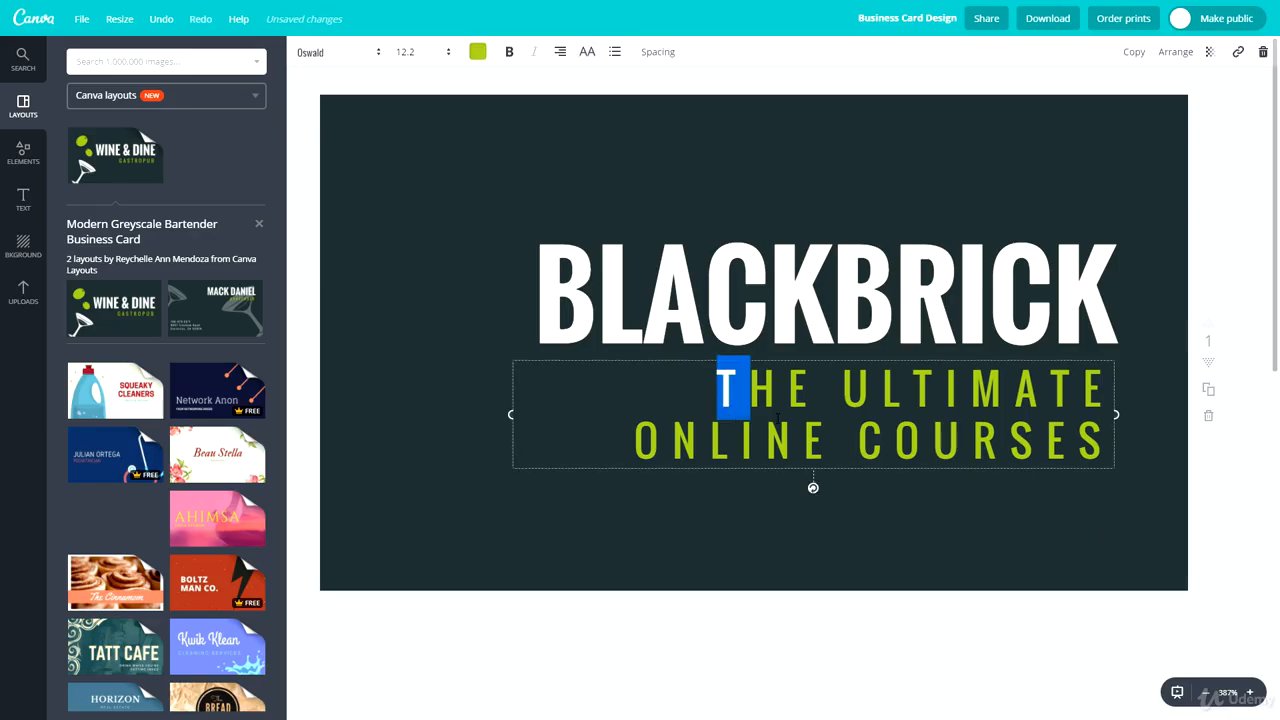
click(400, 55)
click(406, 126)
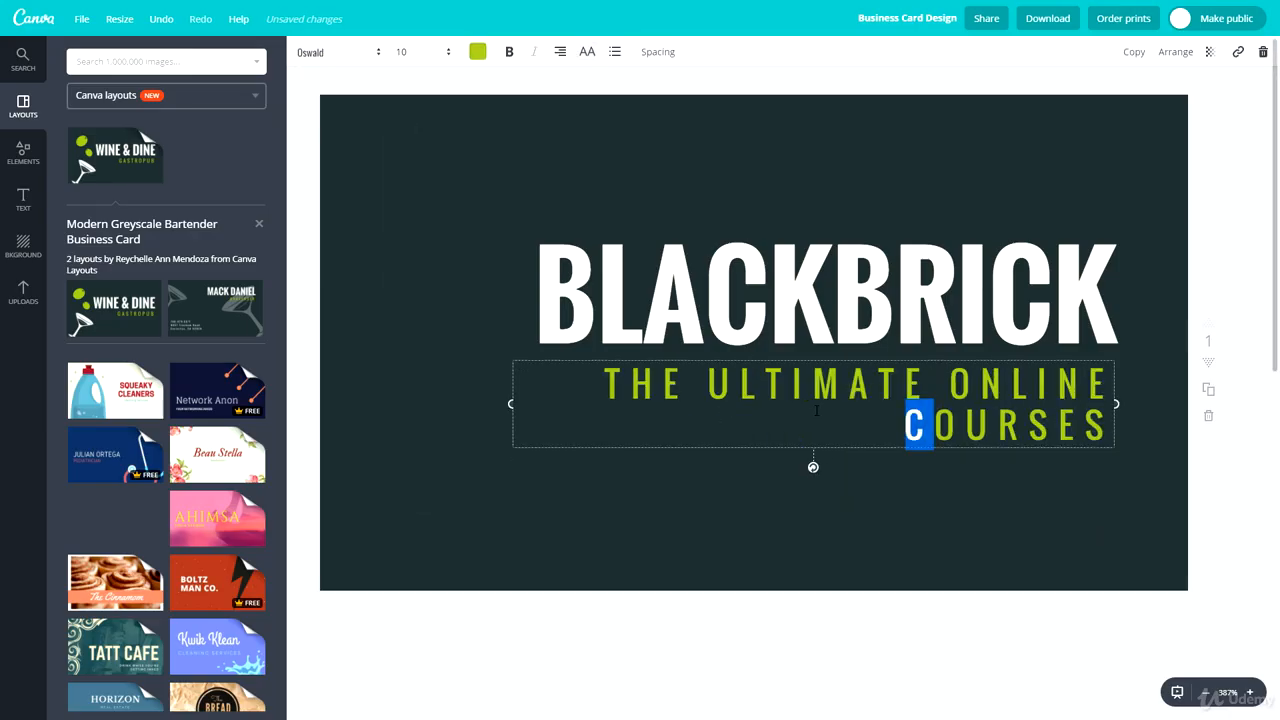
click(434, 57)
click(401, 107)
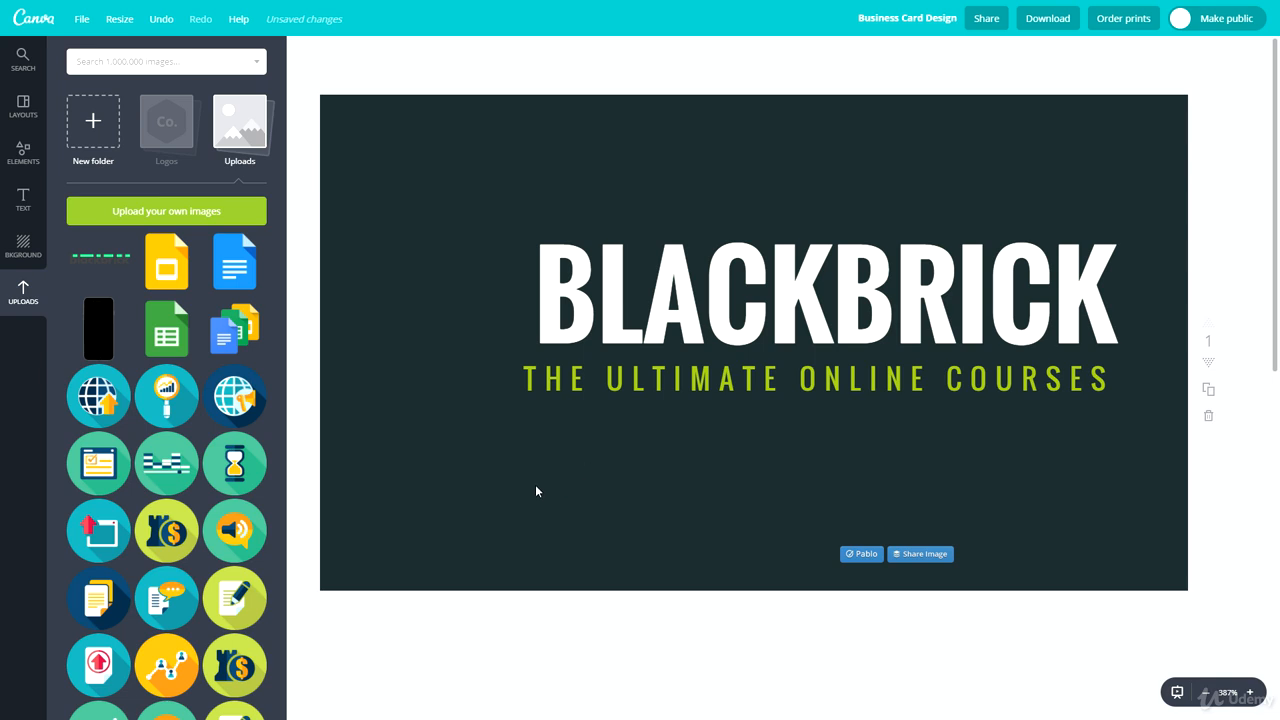
click(612, 377)
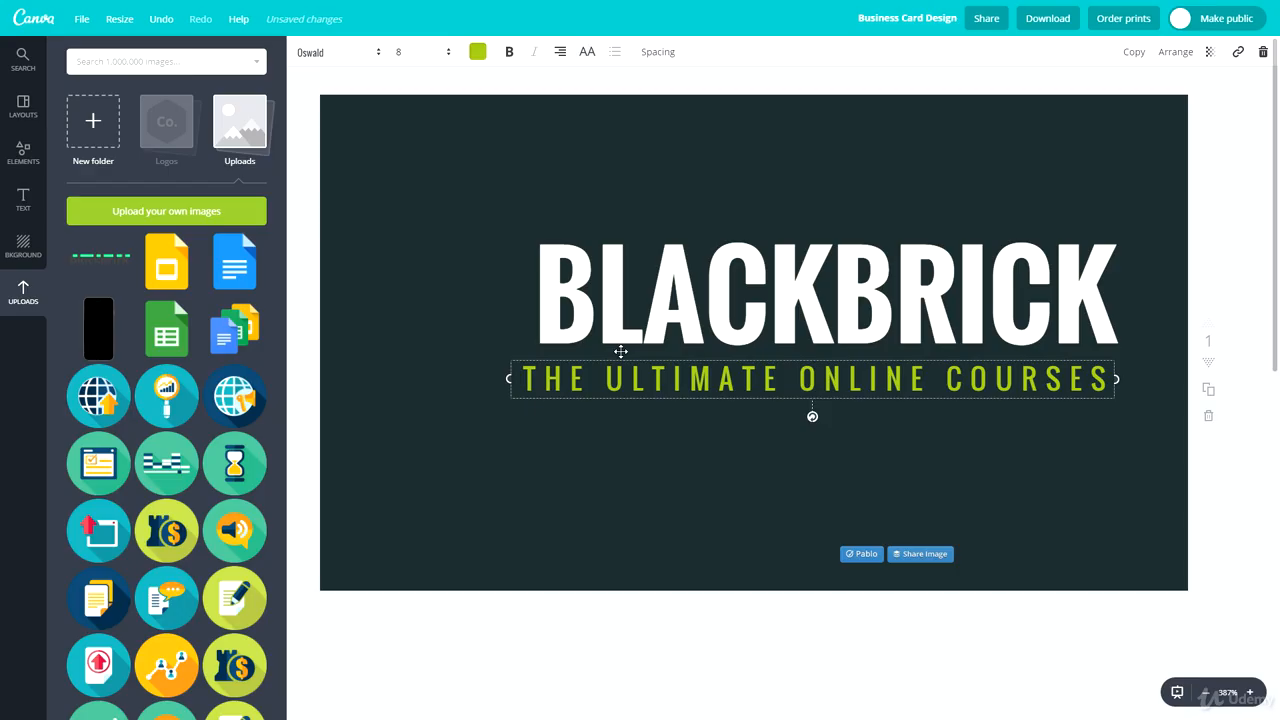
key(ctrl+d)
triple_click(662, 414)
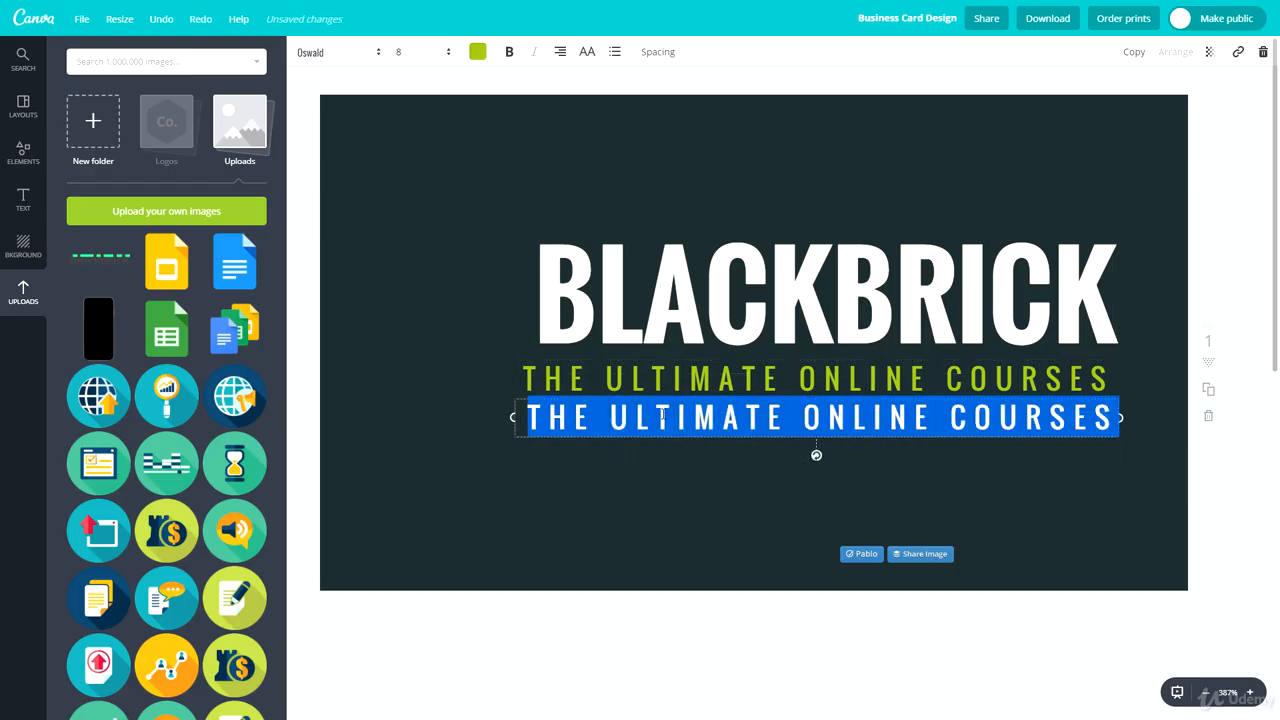
text(WWW.BLACKBRICKTRAINING.CO.UK)
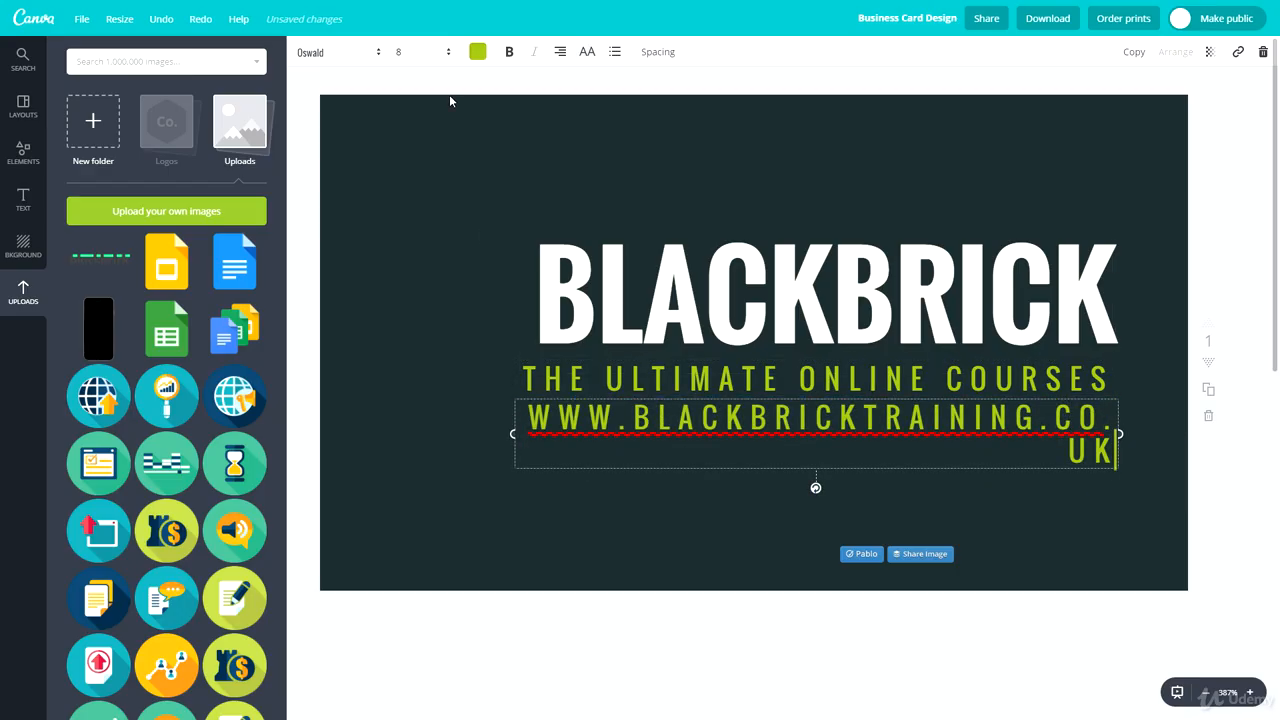
- Set the website line's font size to 6 and its colour to white
click(414, 55)
click(414, 90)
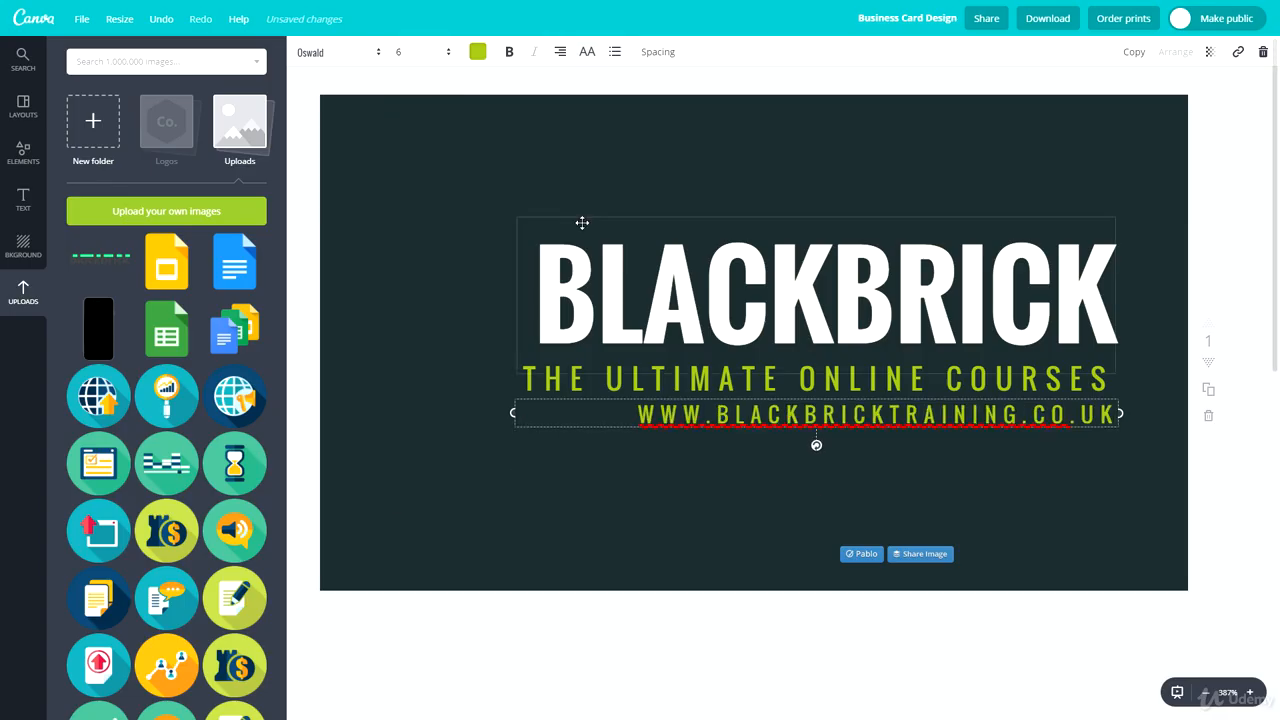
click(358, 58)
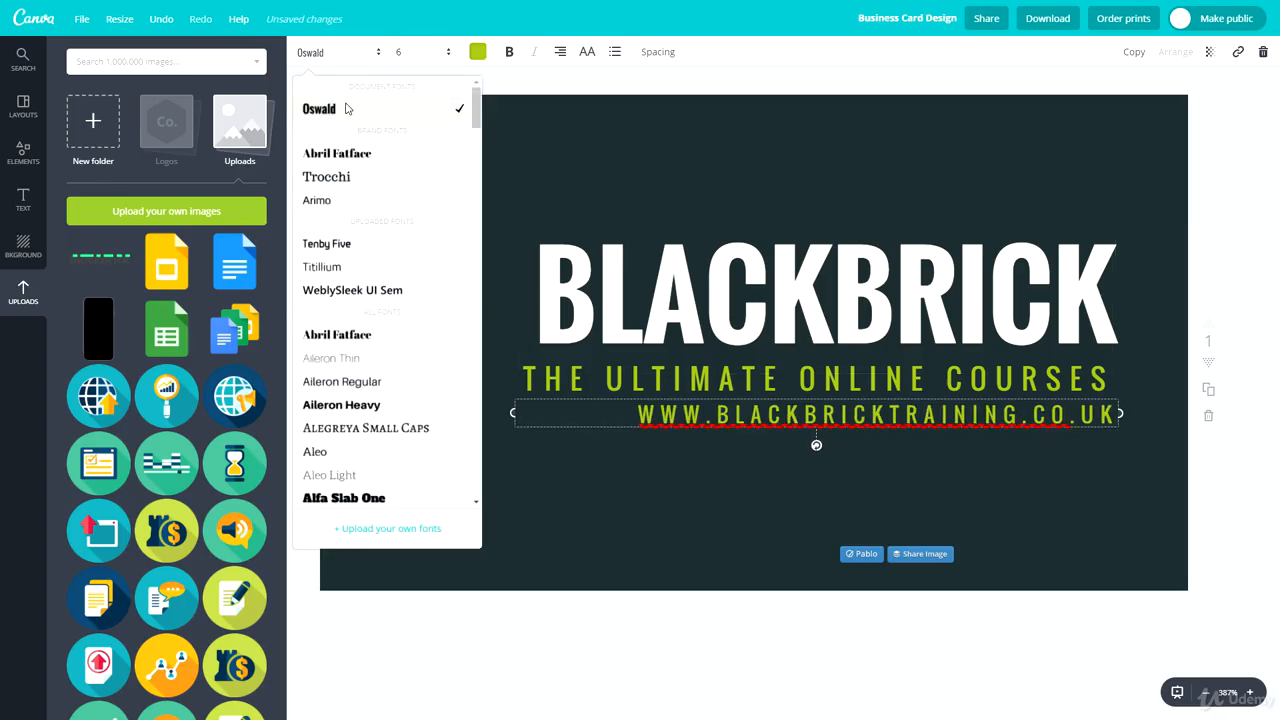
click(413, 55)
click(495, 56)
click(481, 53)
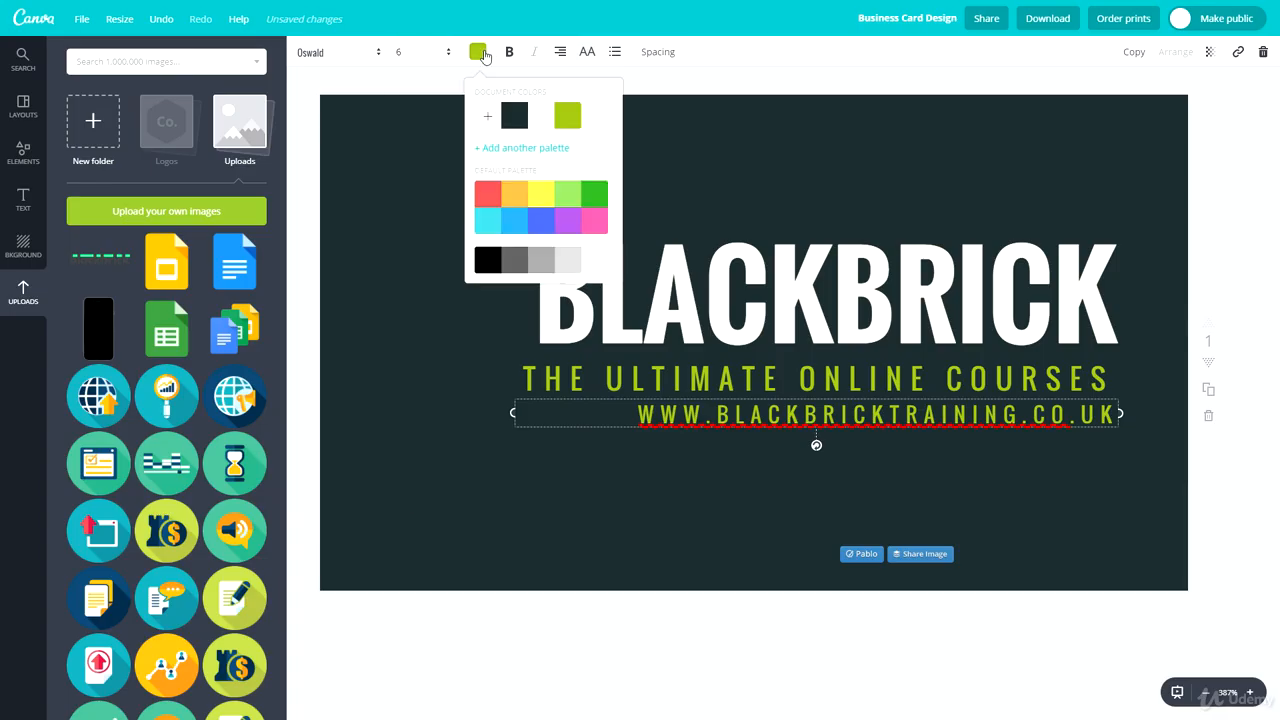
click(541, 117)
click(372, 212)
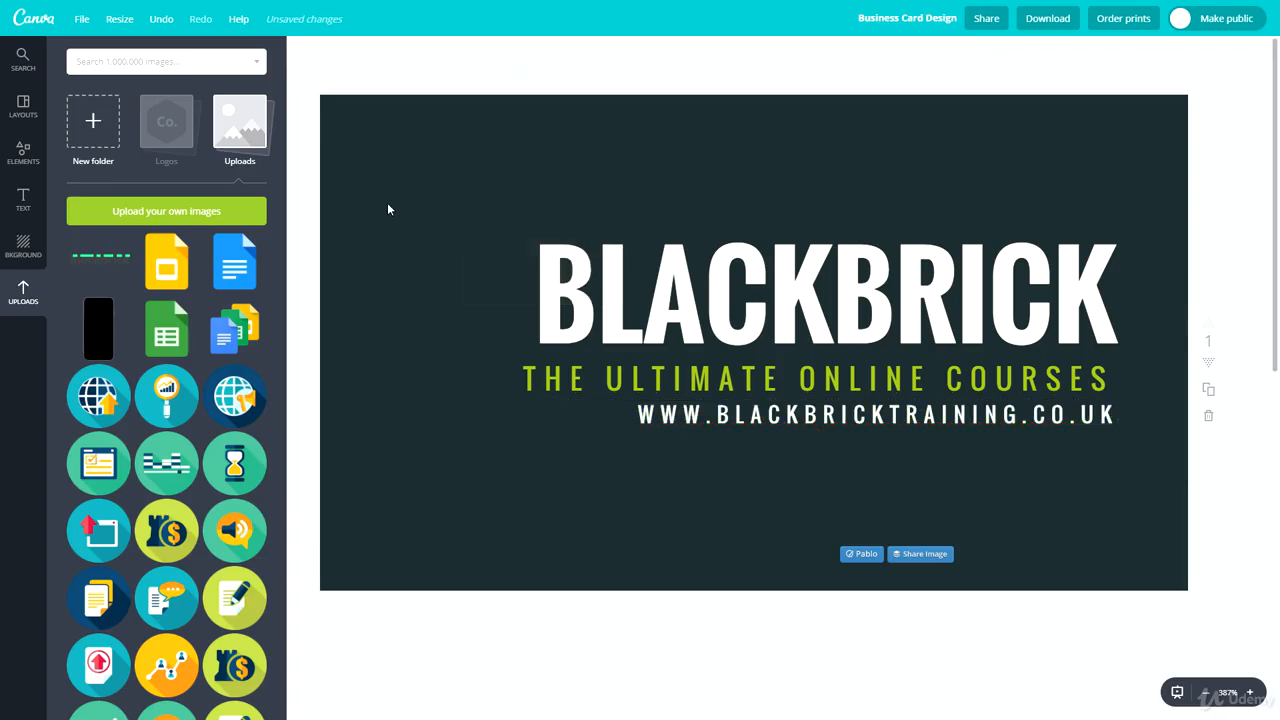
- Shift the website, title and subtitle leftward to centre the text block on the card
drag(858, 415, 815, 415)
drag(820, 289, 756, 293)
drag(798, 396, 765, 416)
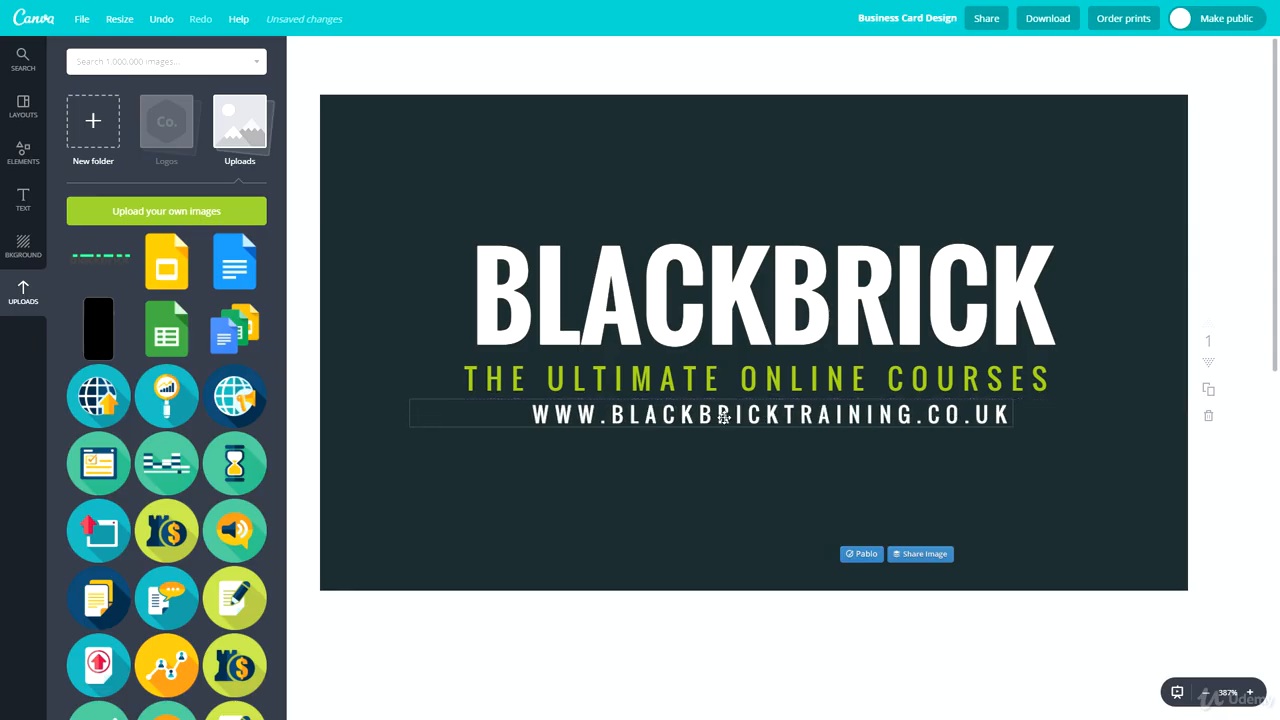
- Shrink the website text box and move it near the bottom edge of the front
click(455, 418)
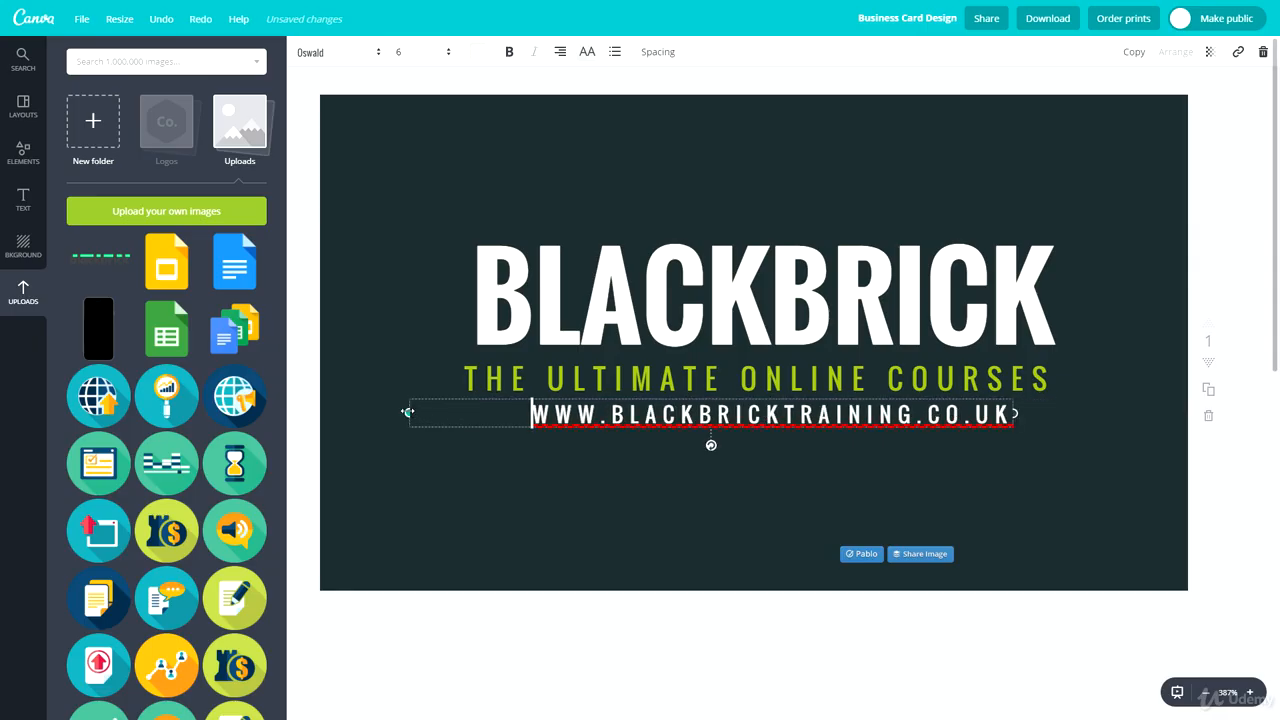
drag(408, 413, 530, 413)
drag(775, 413, 740, 529)
click(703, 460)
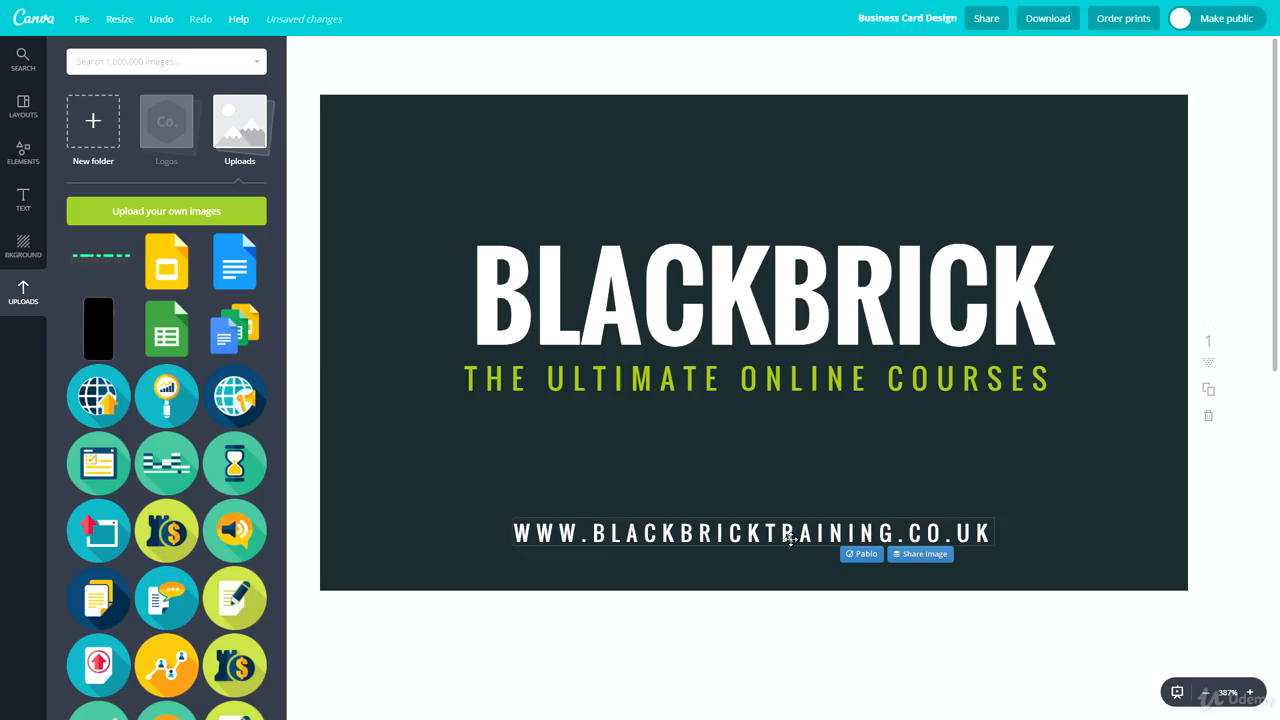
click(513, 532)
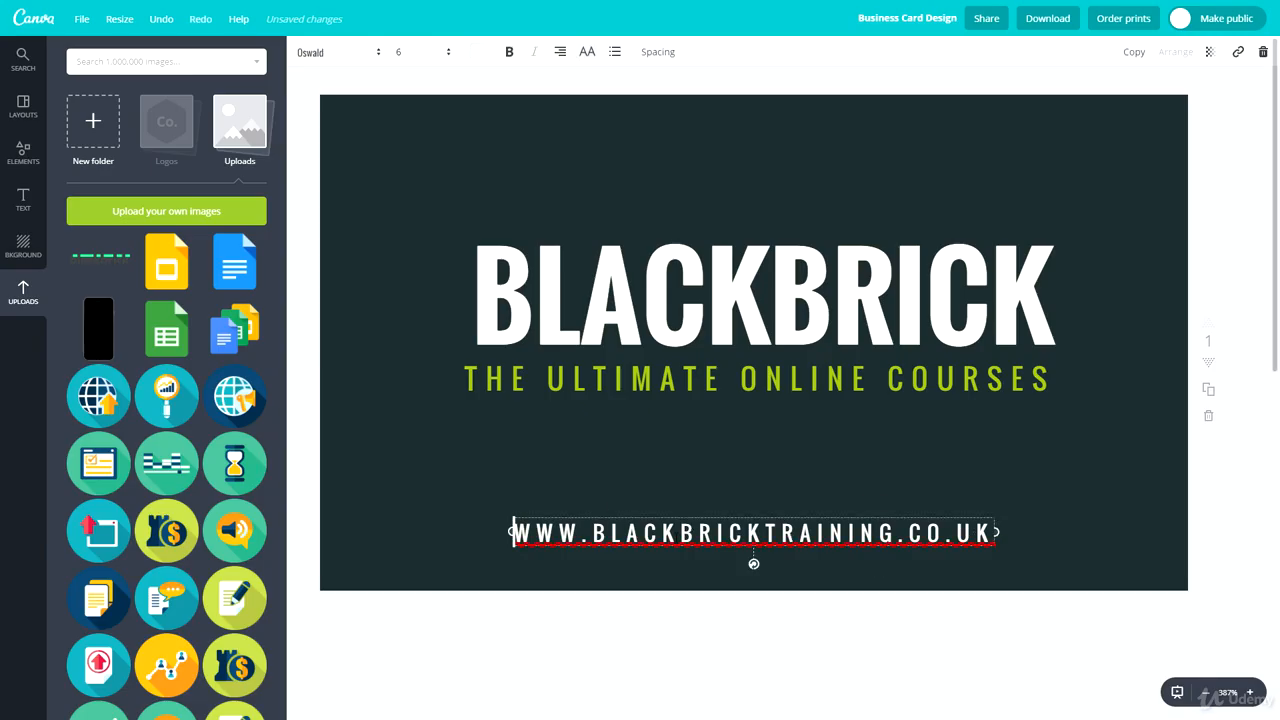
click(594, 402)
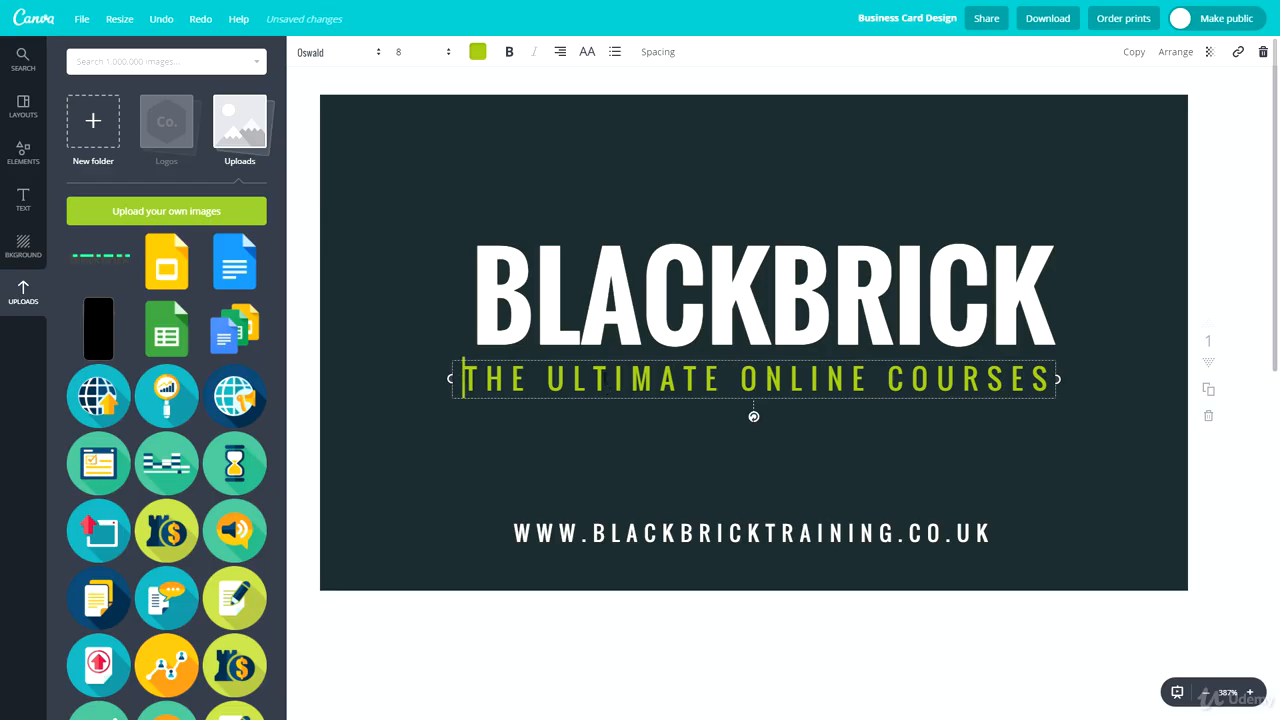
click(646, 285)
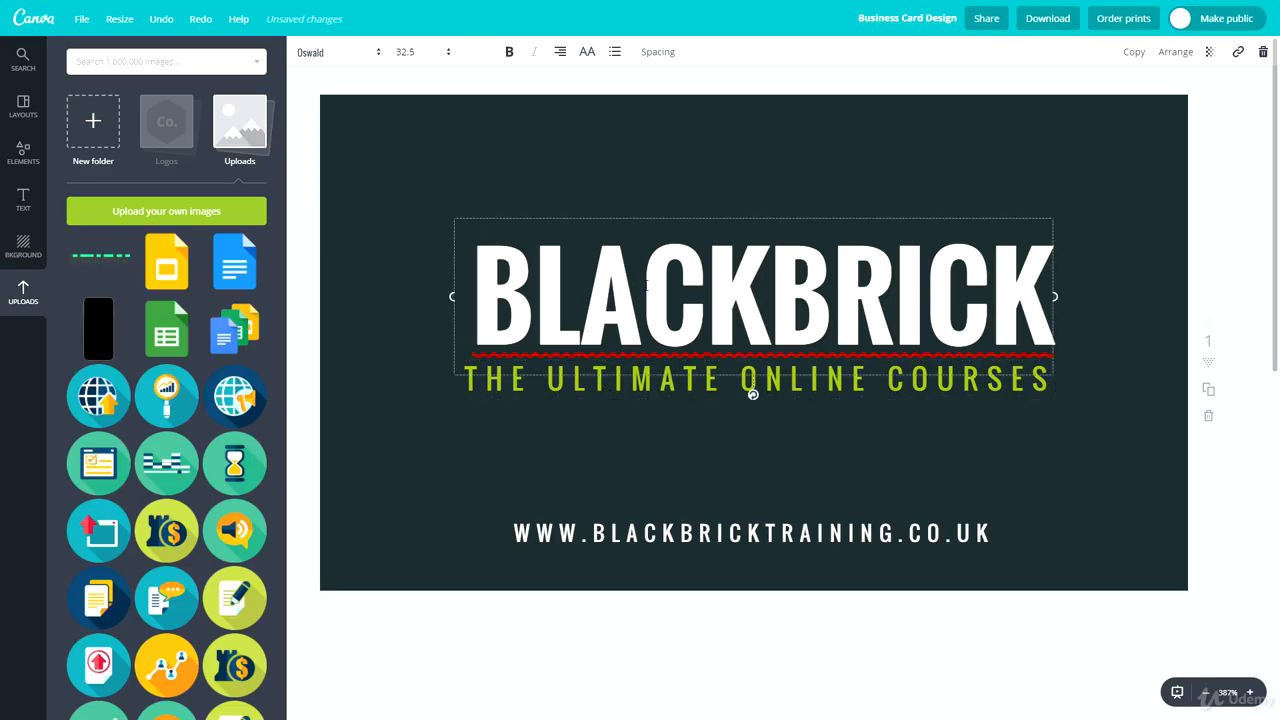
click(646, 285)
double_click(648, 283)
click(649, 129)
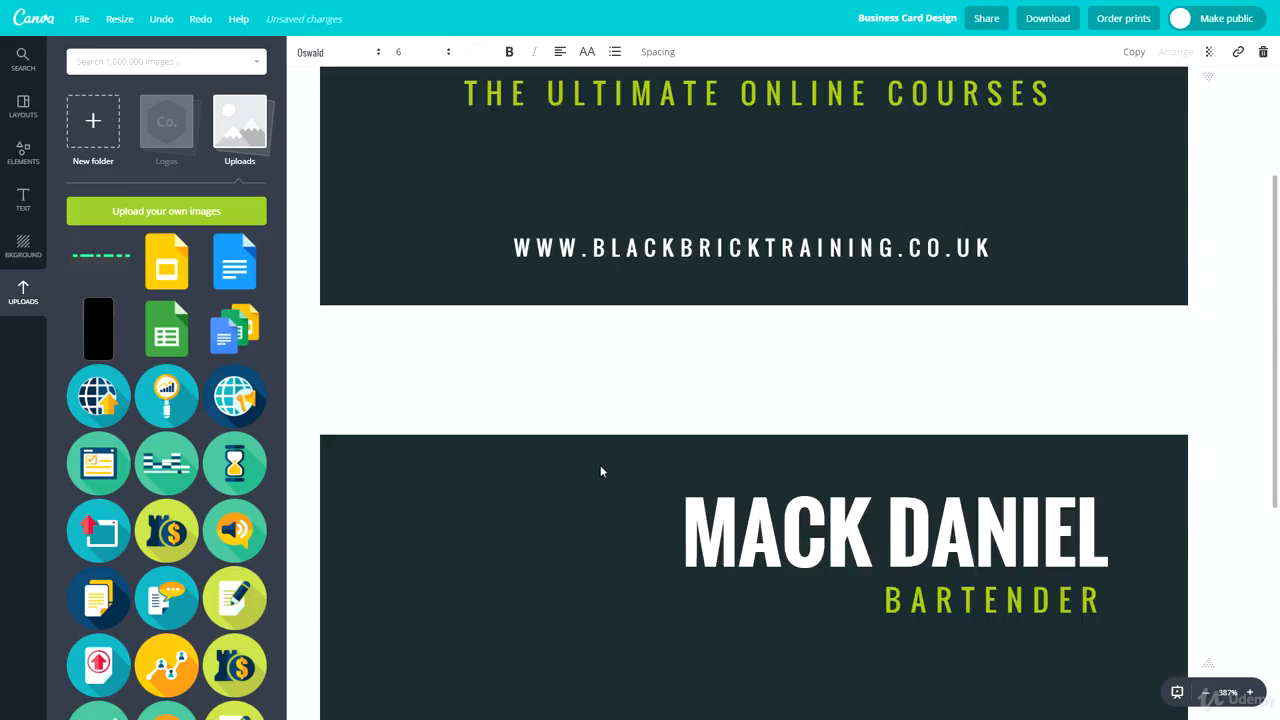
- Replace the phone and address block on the back with the website address from the front
scroll(600, 471, down, 5)
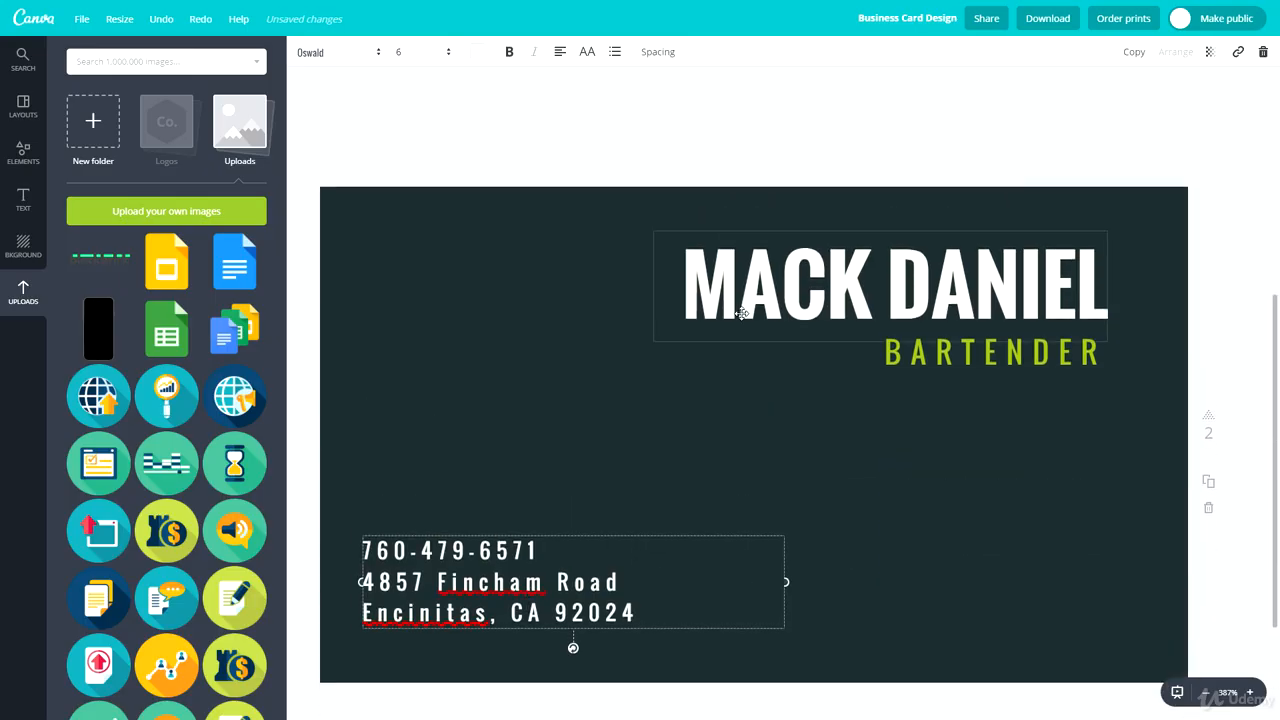
scroll(714, 264, up, 2)
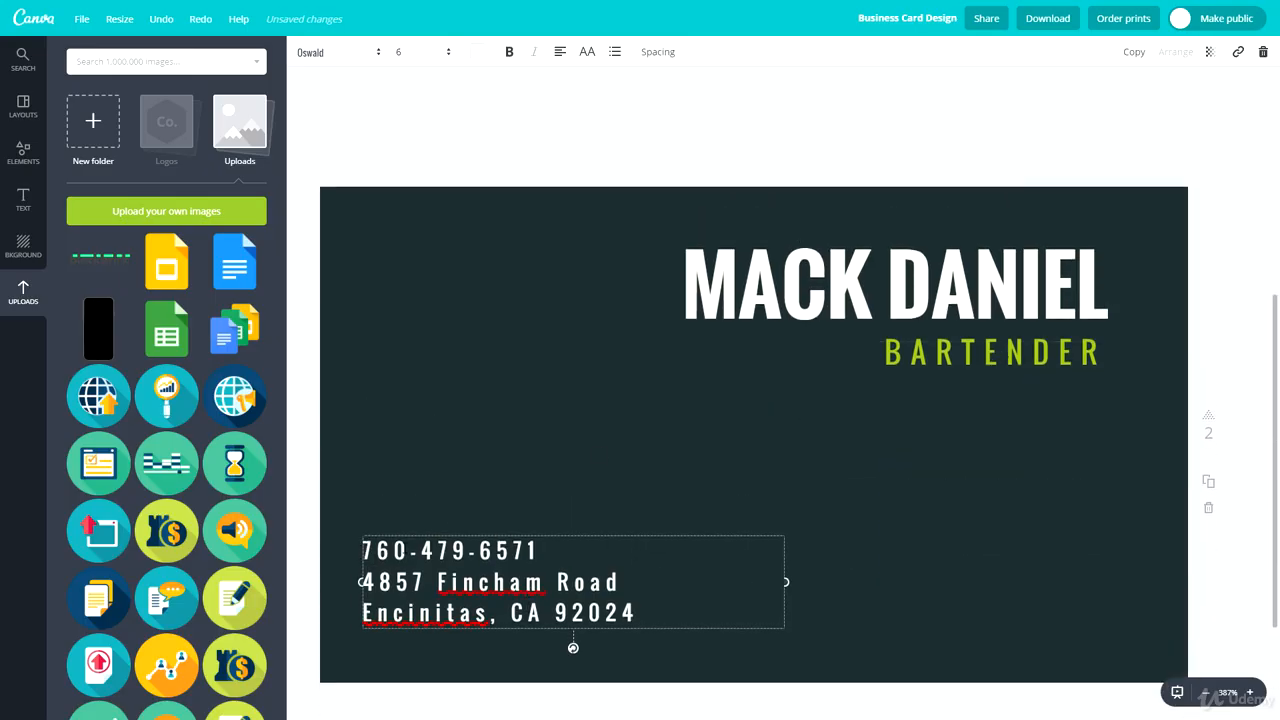
drag(636, 613, 355, 543)
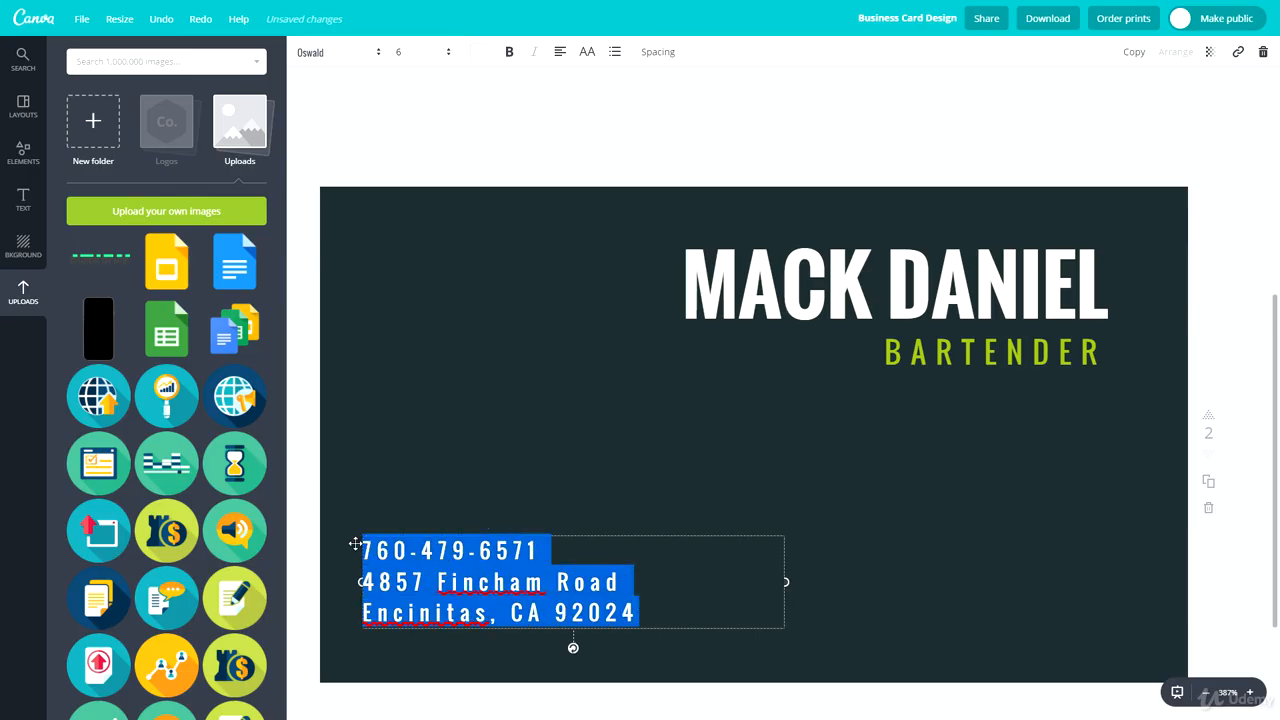
key(BackSpace)
text(rgeg)
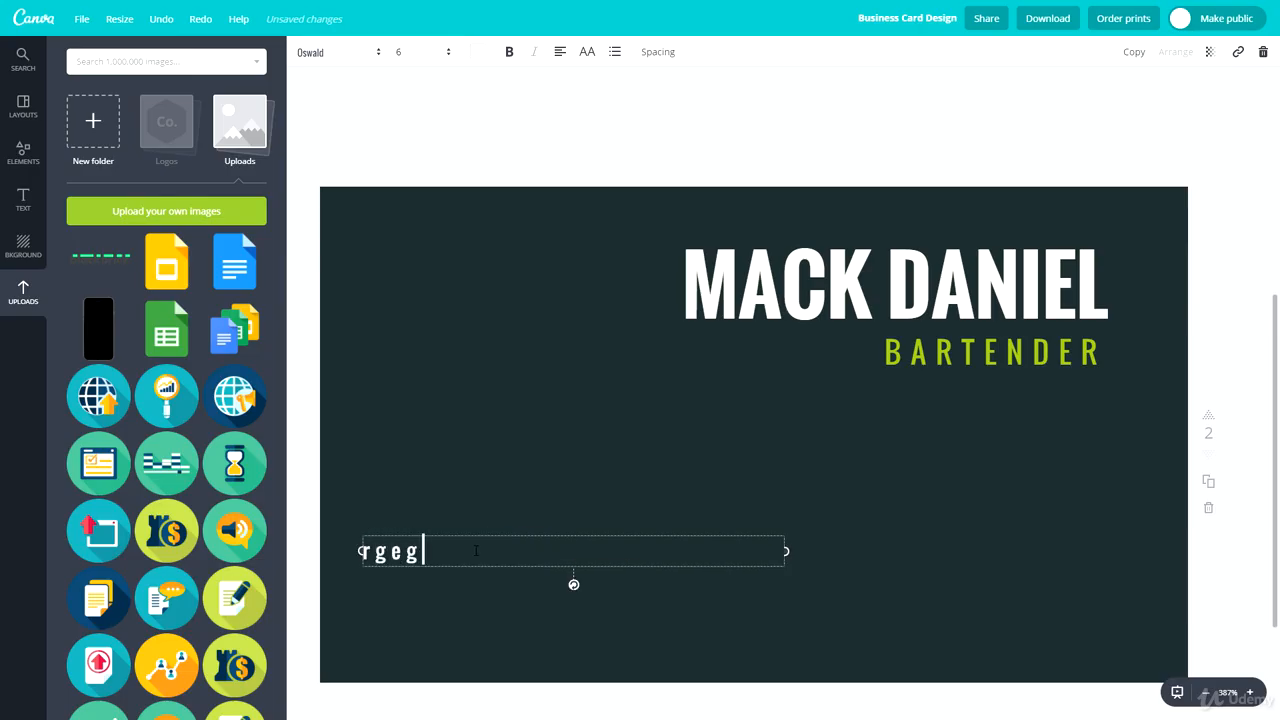
click(481, 440)
scroll(508, 527, up, 1)
scroll(643, 346, up, 2)
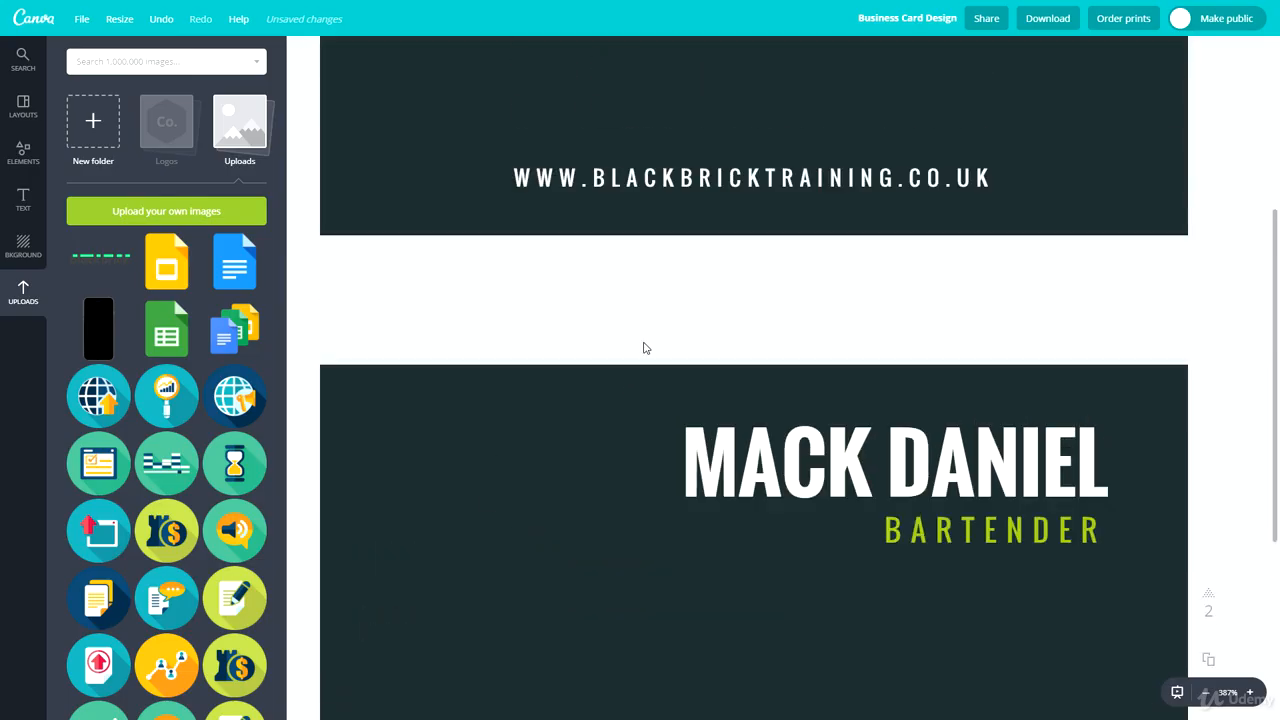
double_click(670, 264)
key(ctrl+c)
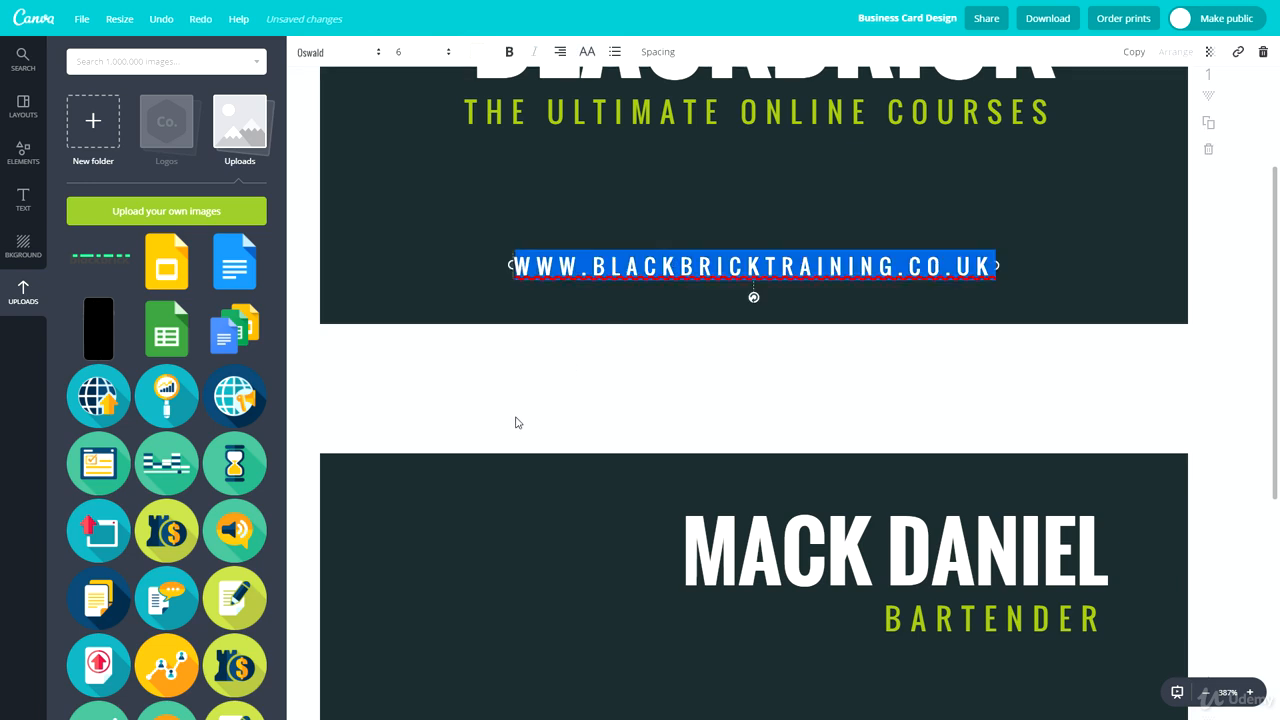
scroll(515, 422, down, 4)
double_click(430, 425)
key(ctrl+v)
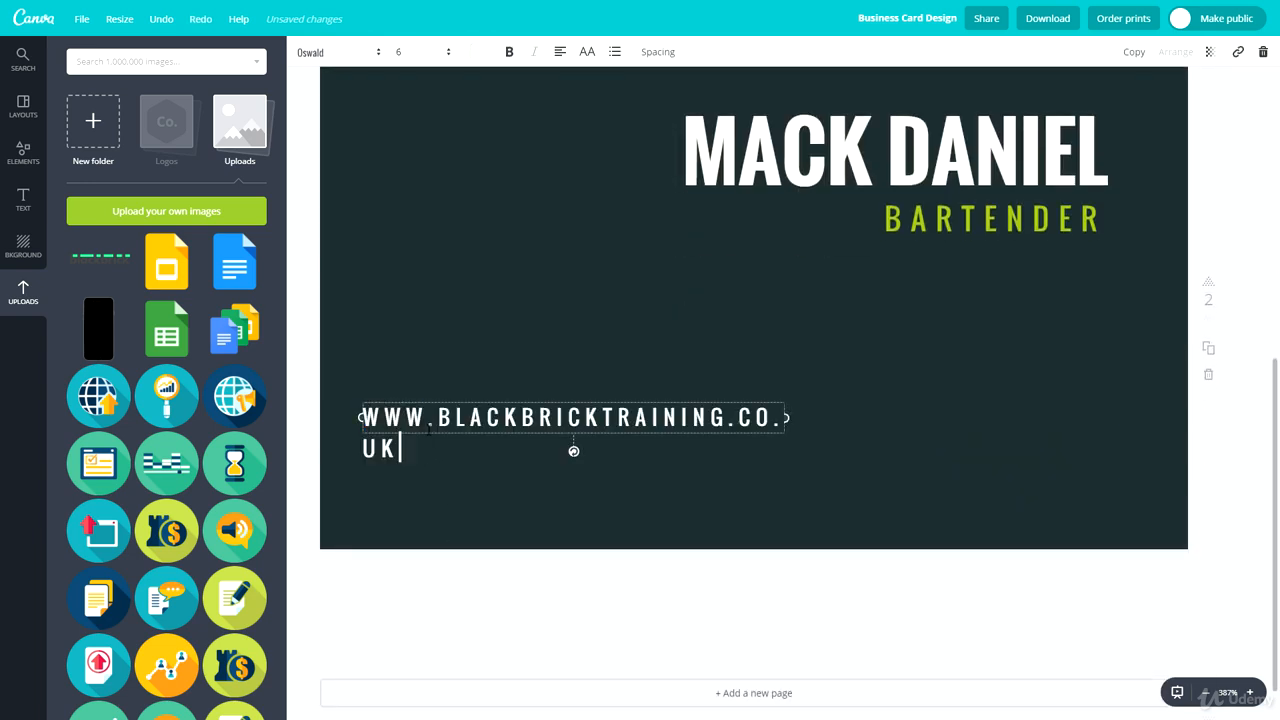
- Widen the back's website box and add the company's support e-mail address on a line above it
drag(785, 433, 849, 428)
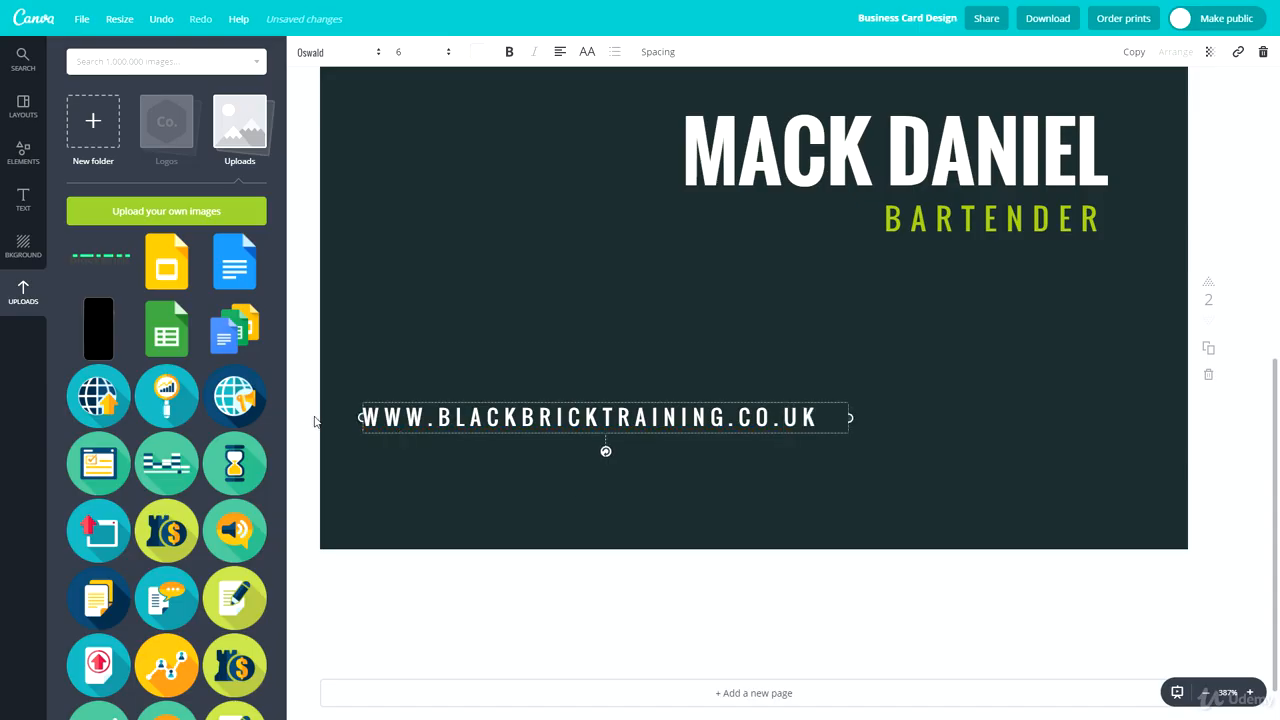
click(368, 417)
key(Return)
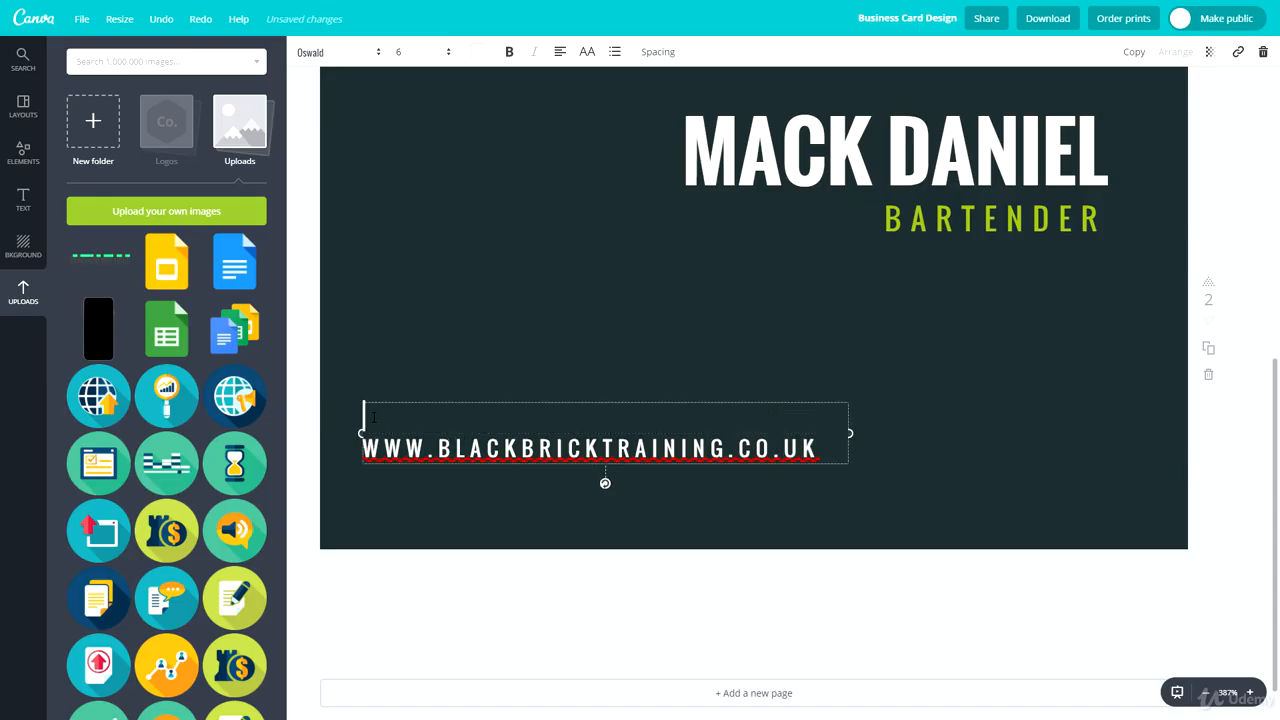
text(SUPPORT@)
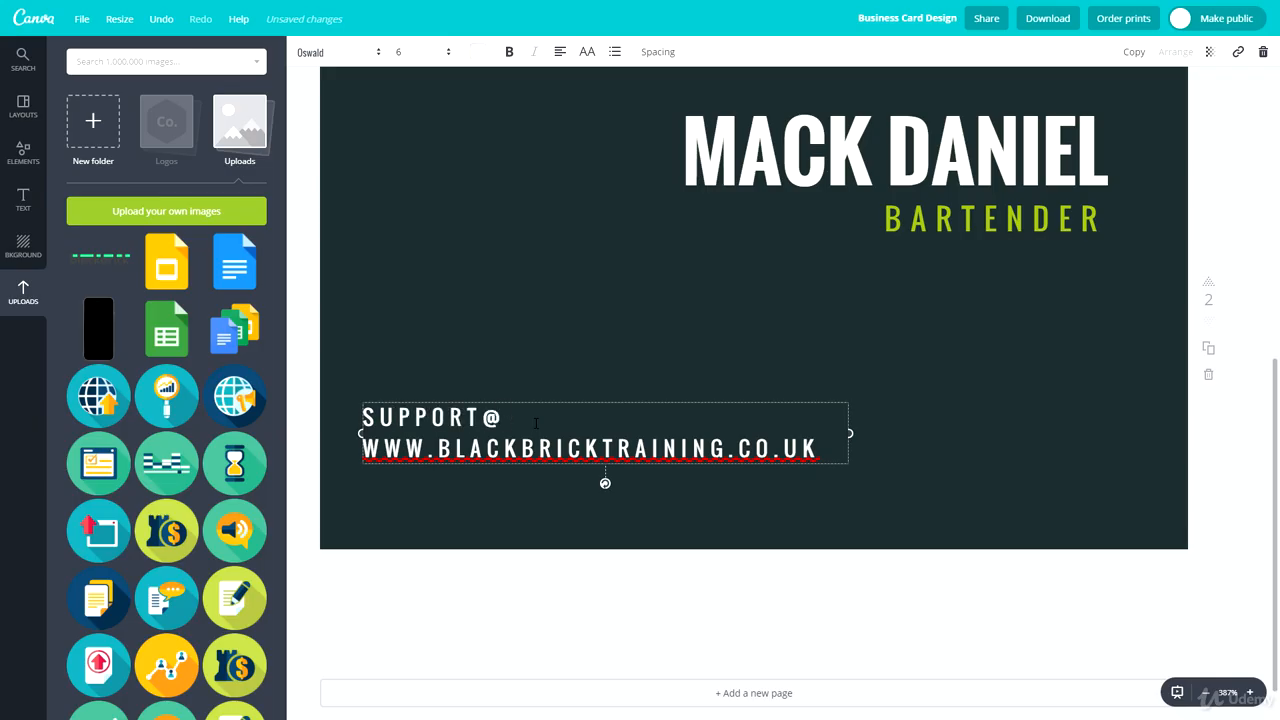
drag(826, 451, 438, 450)
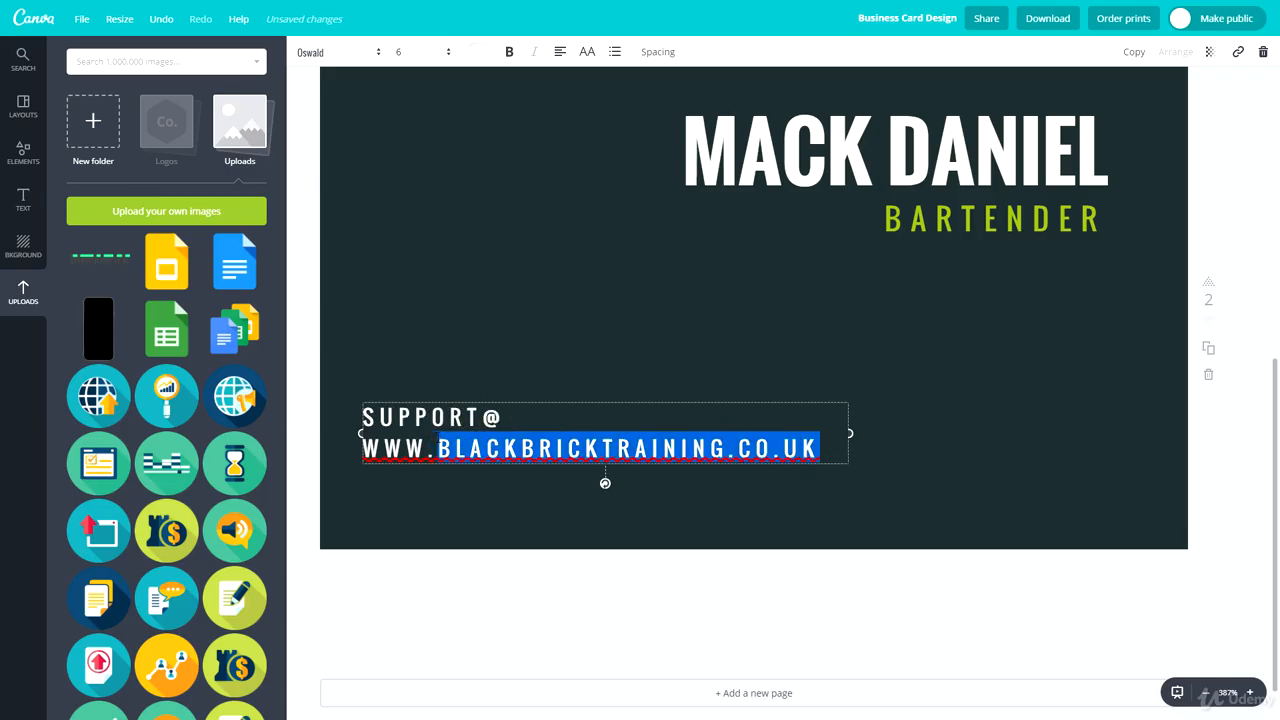
key(ctrl+c)
click(529, 418)
key(ctrl+v)
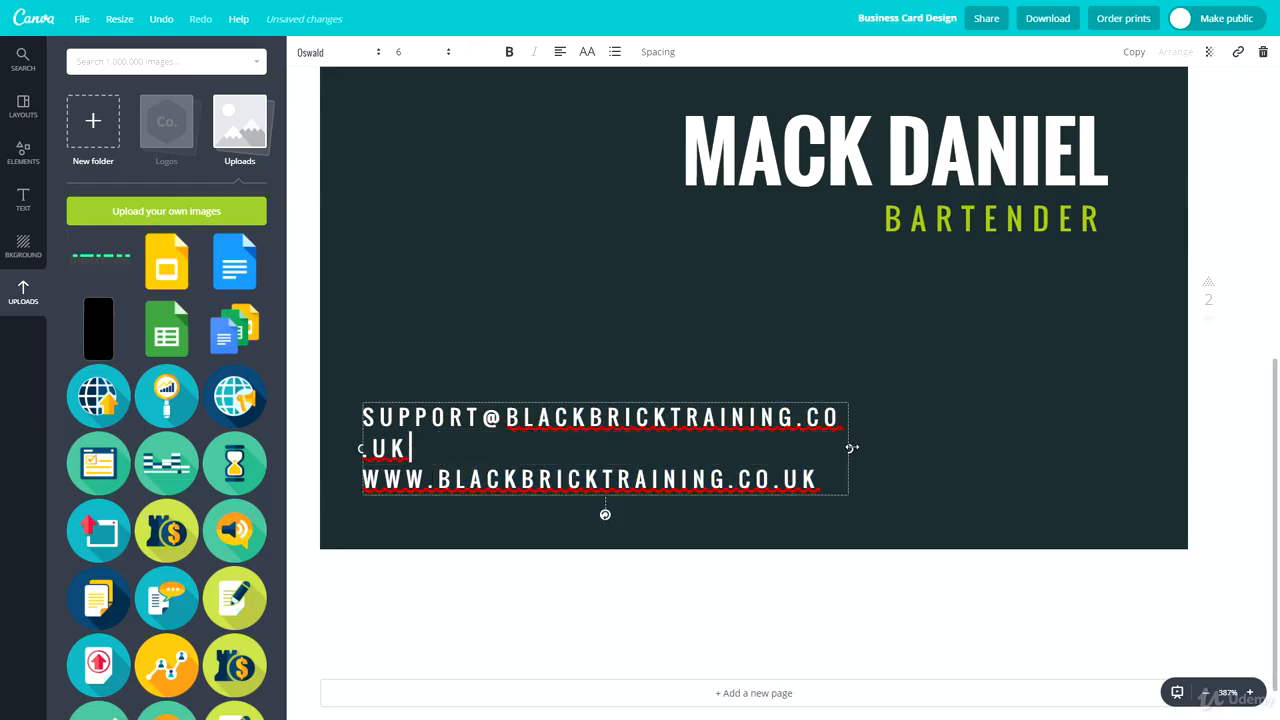
drag(849, 448, 898, 440)
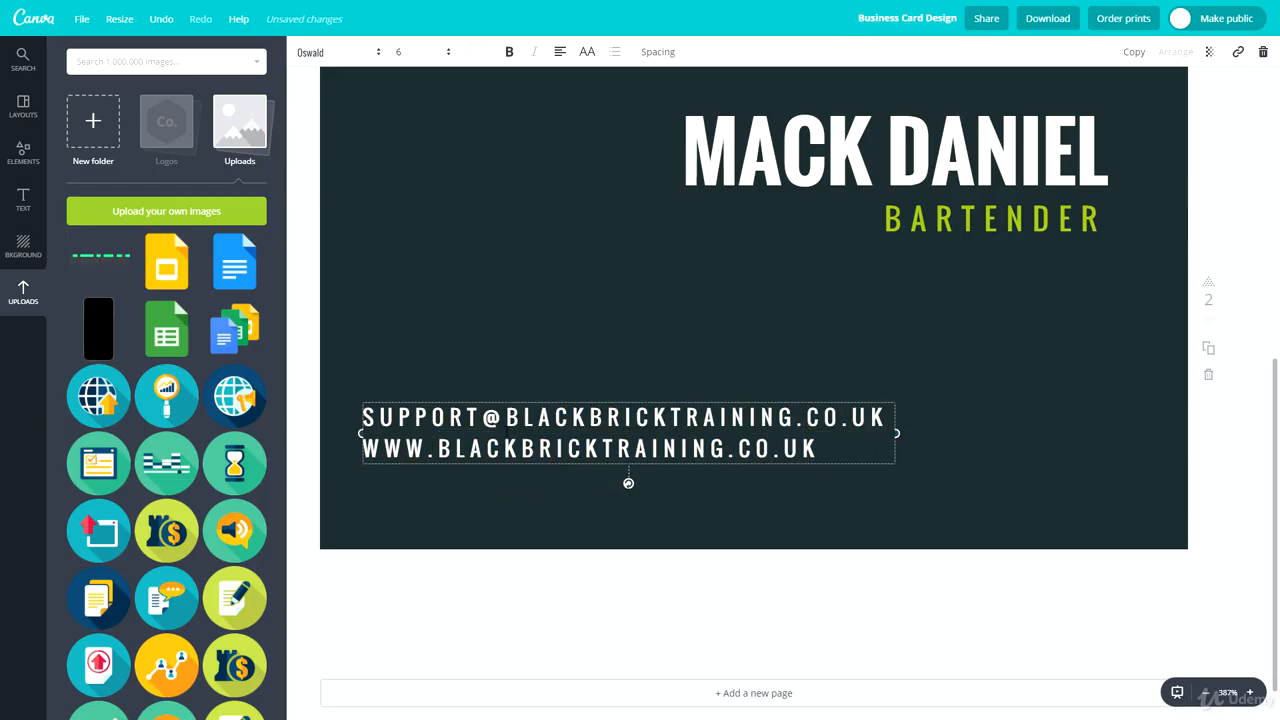
- Move the back's e-mail and website text block slightly lower on the card
drag(562, 397, 553, 421)
click(578, 380)
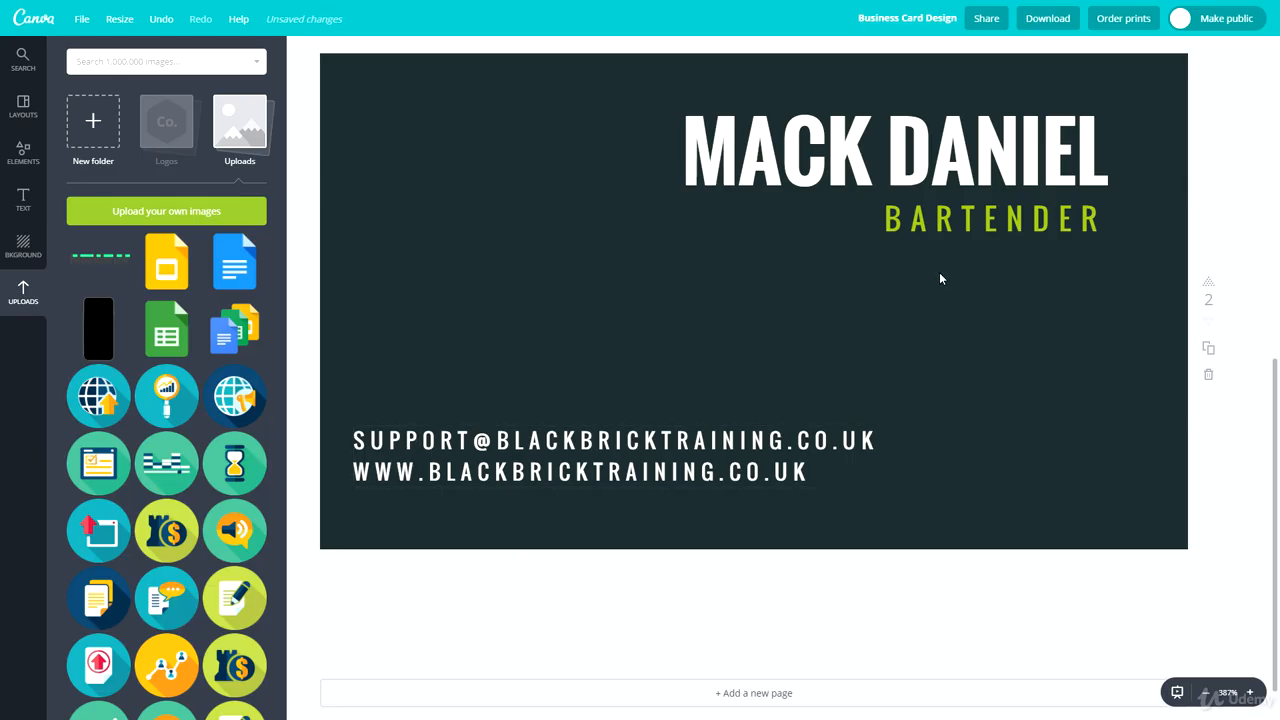
- Retitle the back card BLACKBRICK and change its green subtitle to SUPPORT
triple_click(841, 432)
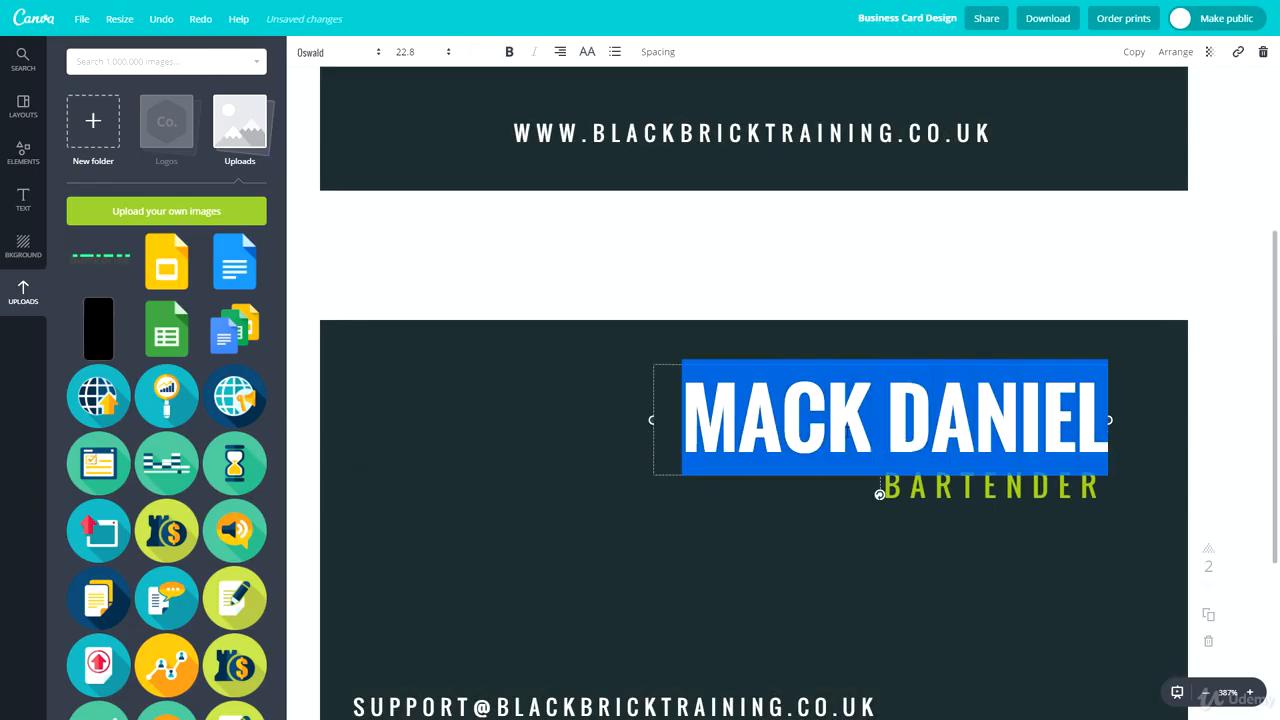
text(B)
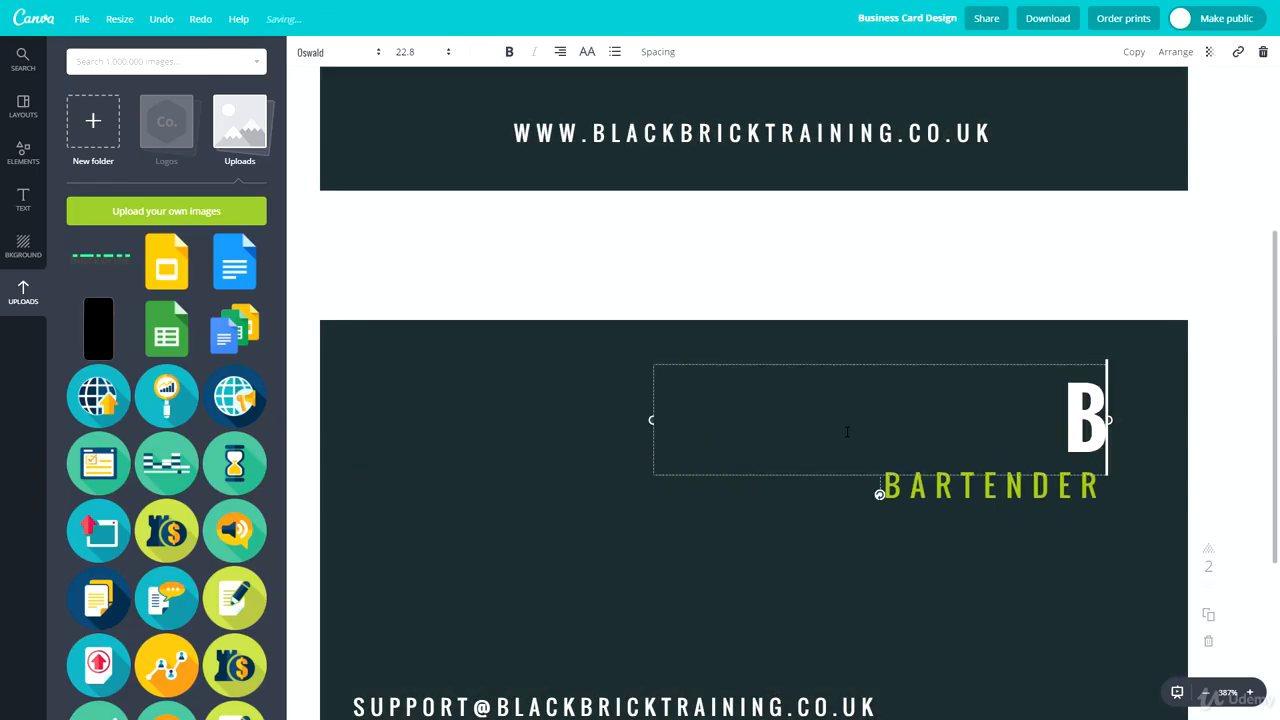
text(LACKBRICK)
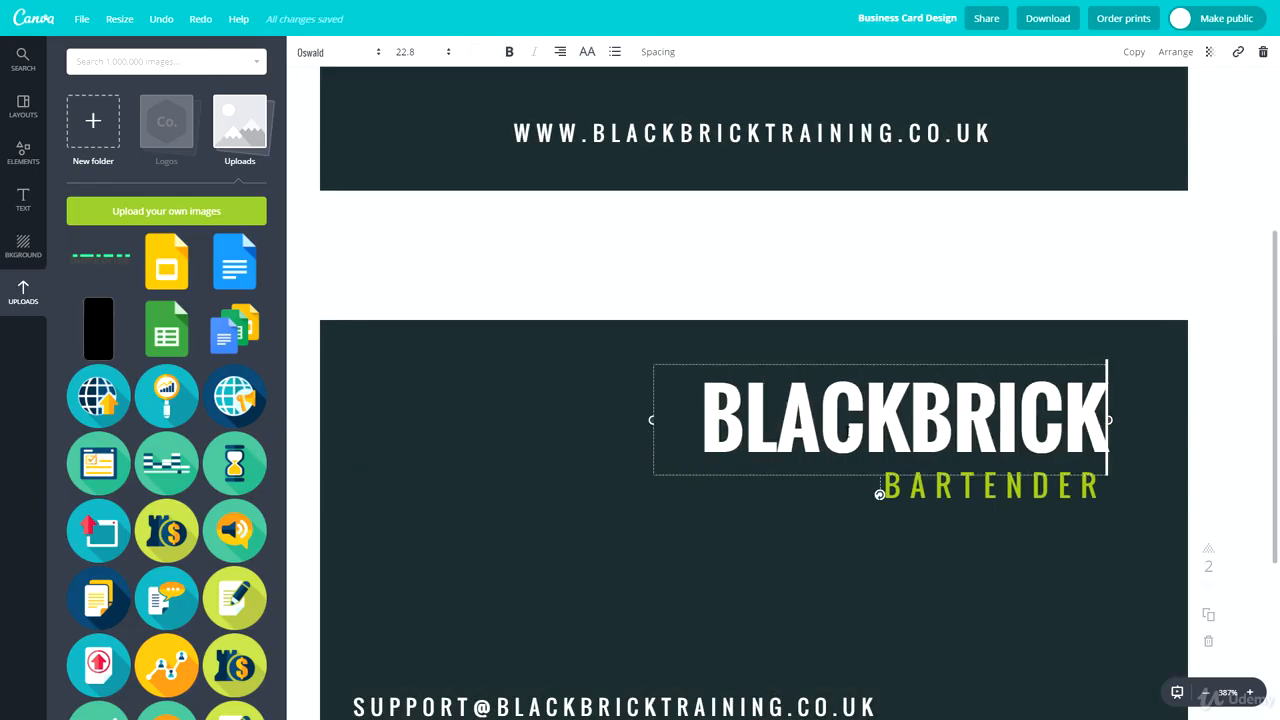
triple_click(794, 480)
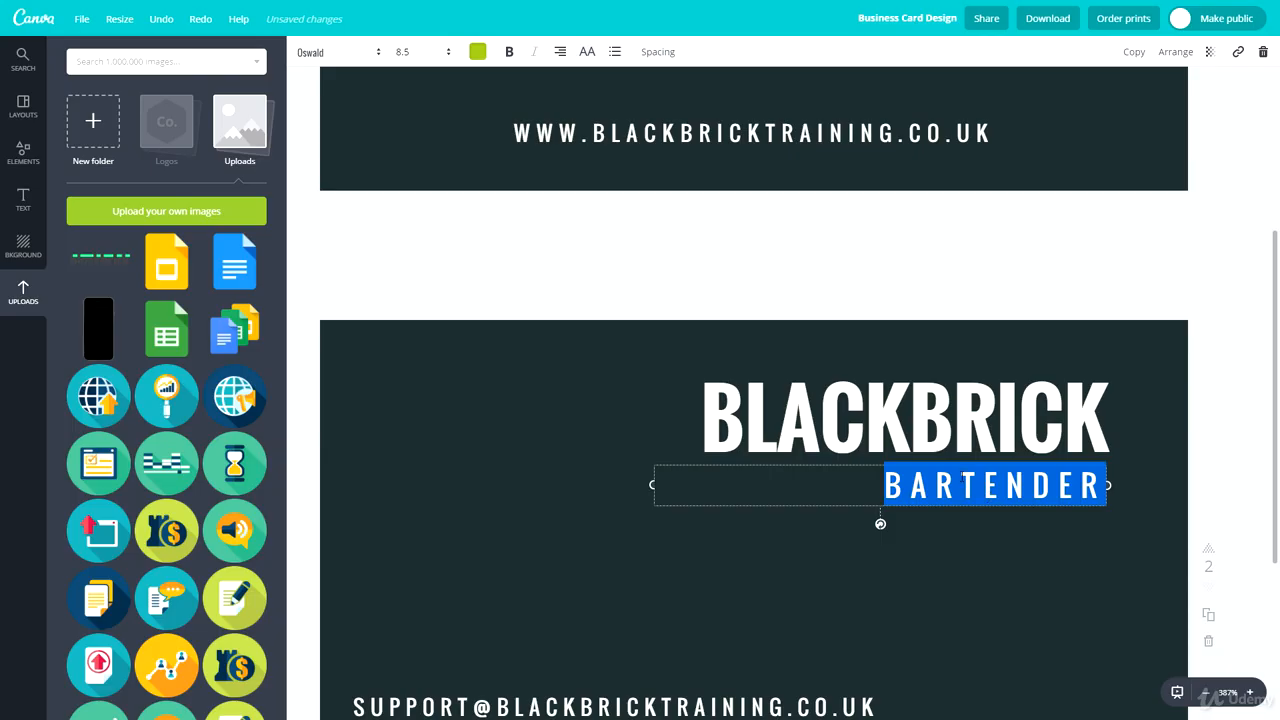
text(SUPPORT)
click(928, 608)
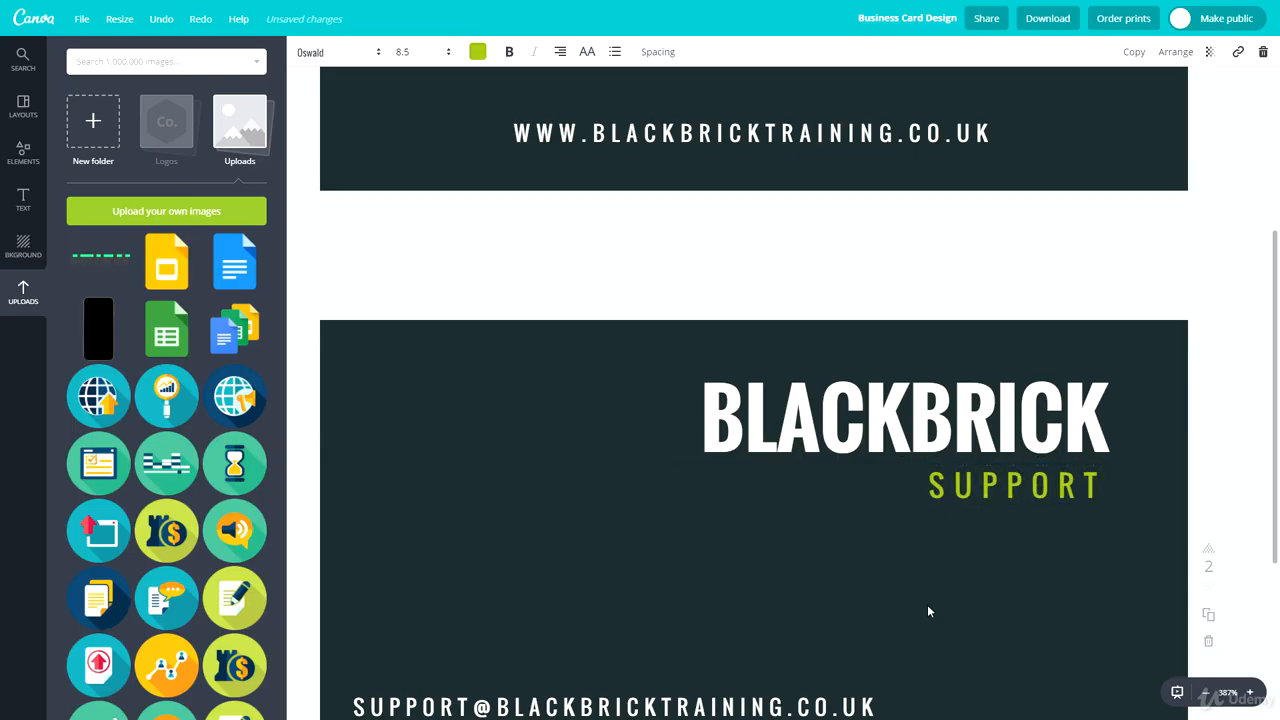
- Compare the layouts of the front and back cards
scroll(539, 489, down, 1)
scroll(538, 489, down, 1)
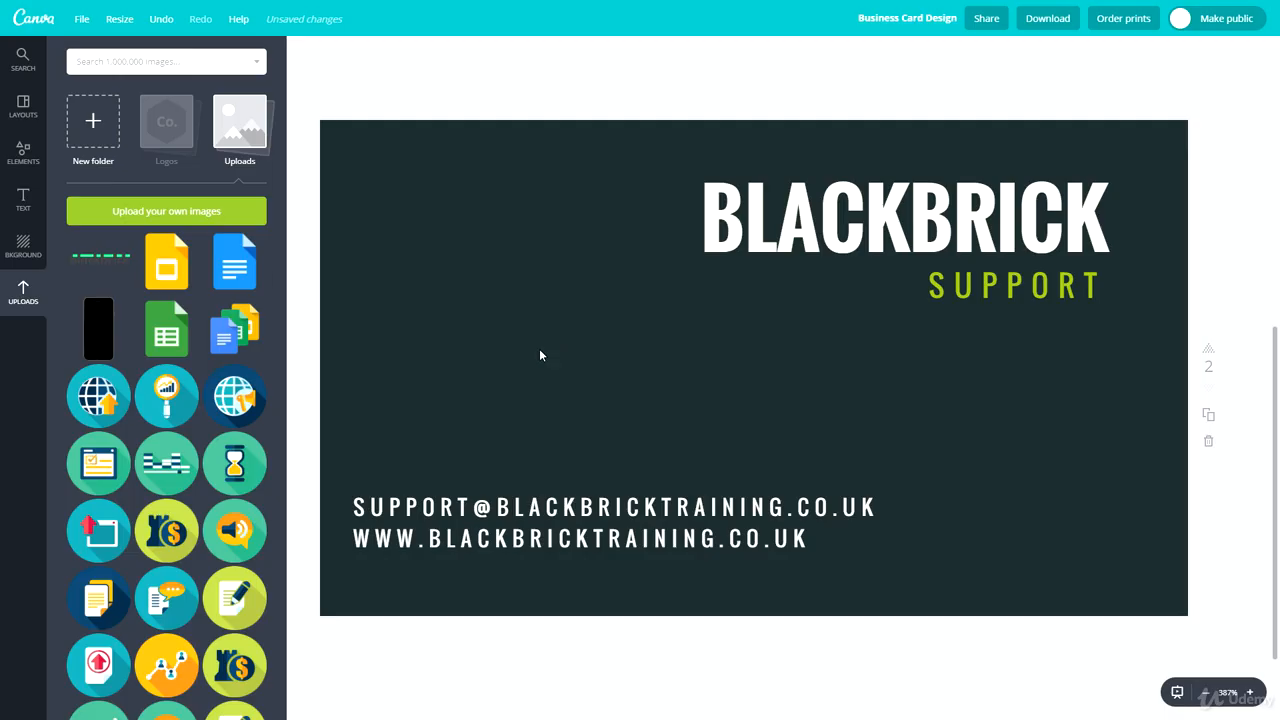
scroll(469, 390, up, 5)
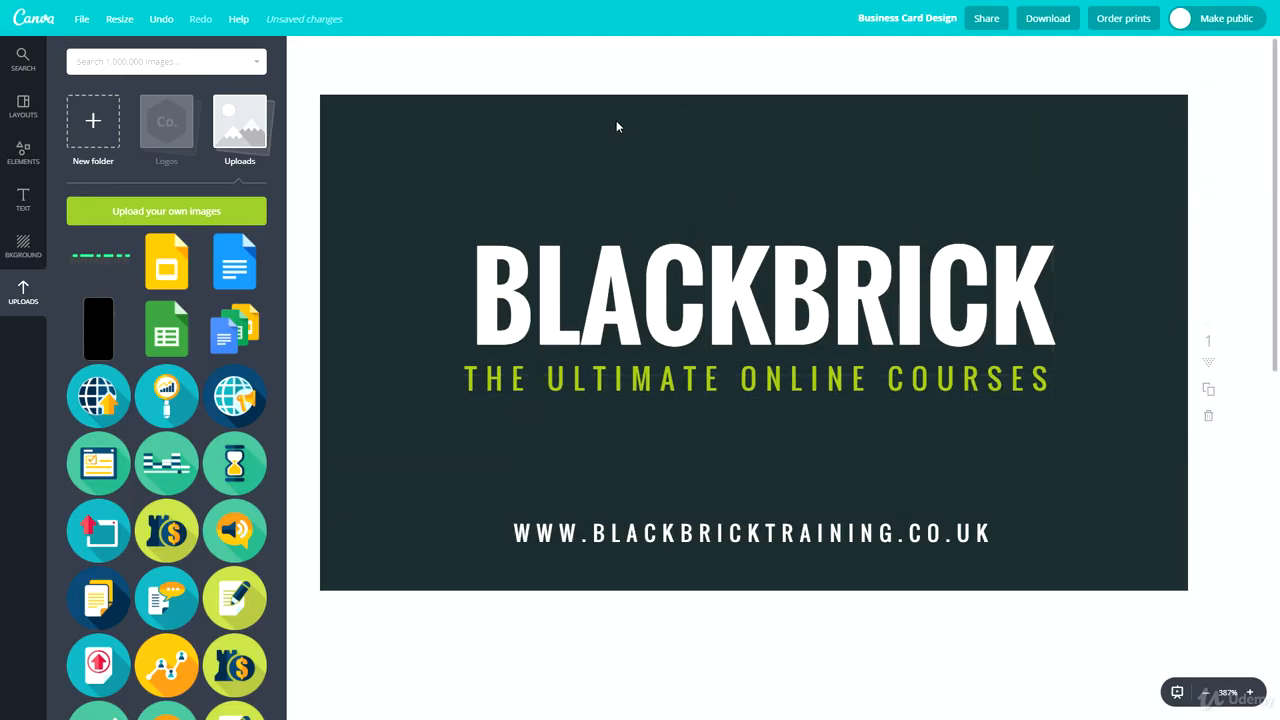
scroll(684, 392, down, 1)
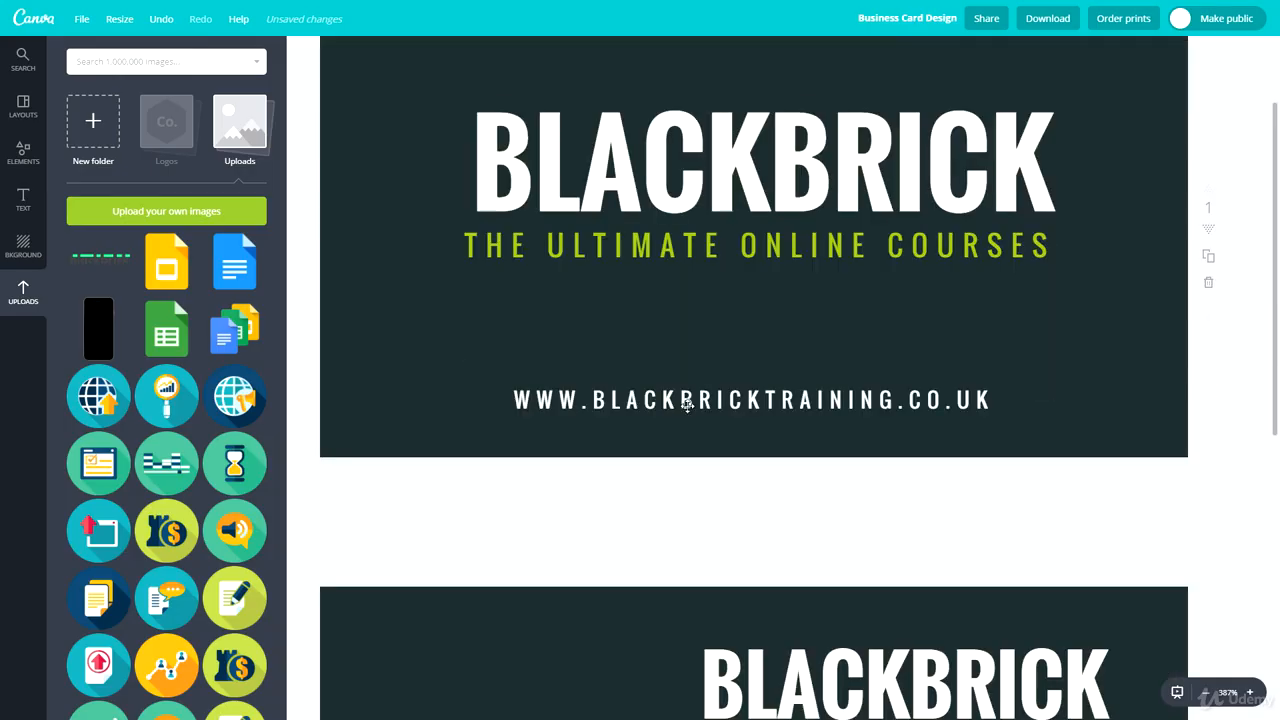
scroll(687, 394, up, 1)
scroll(670, 398, down, 5)
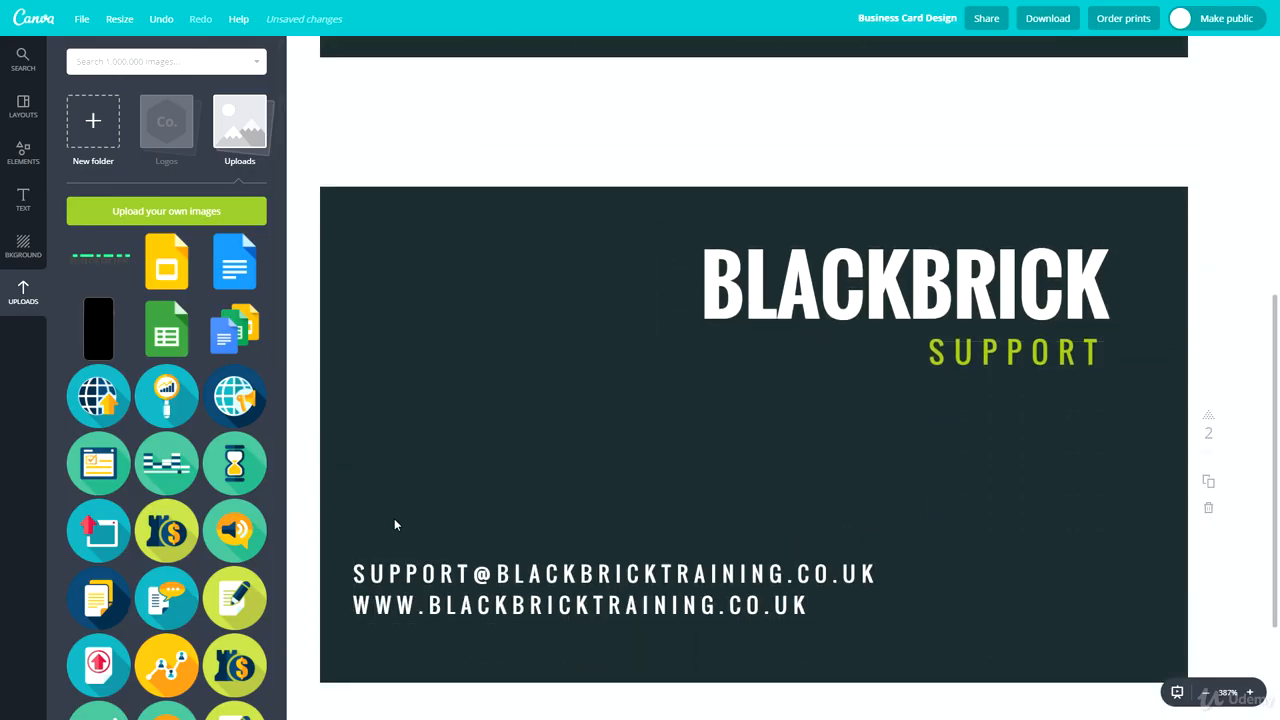
- Search images for TWITTER, add the rounded Twitter icon to the back, and shrink it near the upper left
click(130, 64)
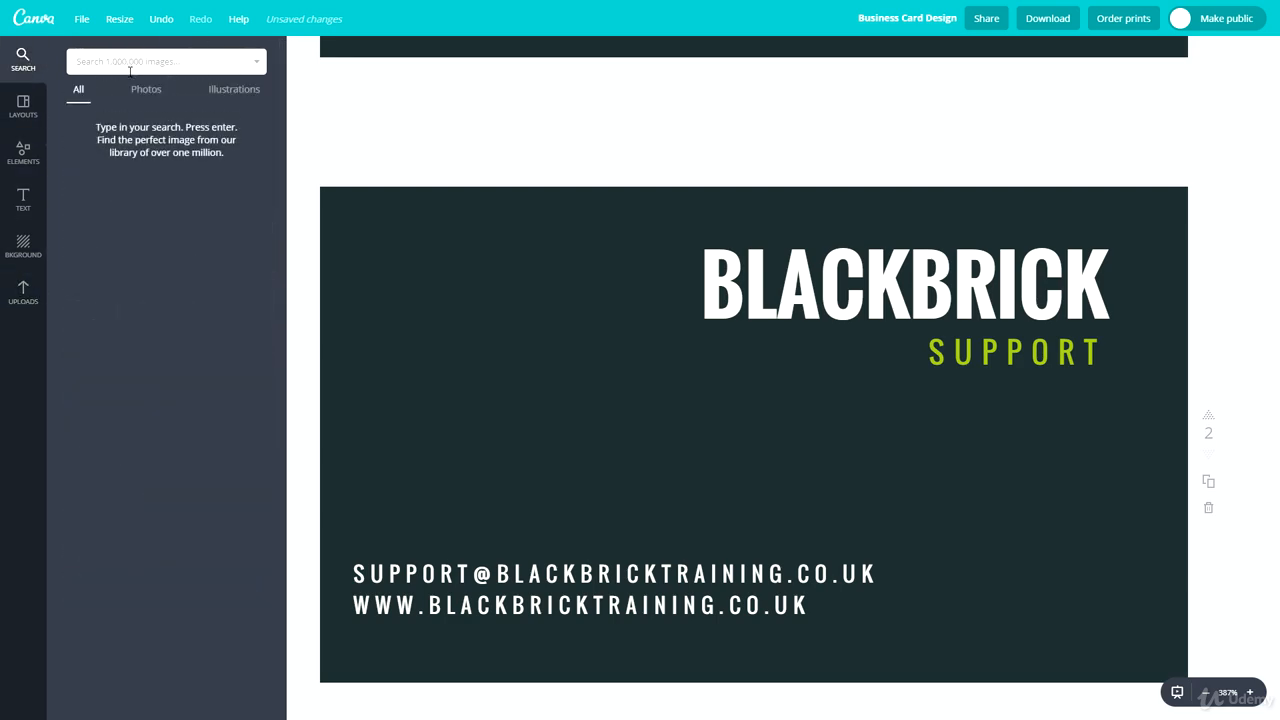
text(TWITTER)
key(Return)
click(166, 181)
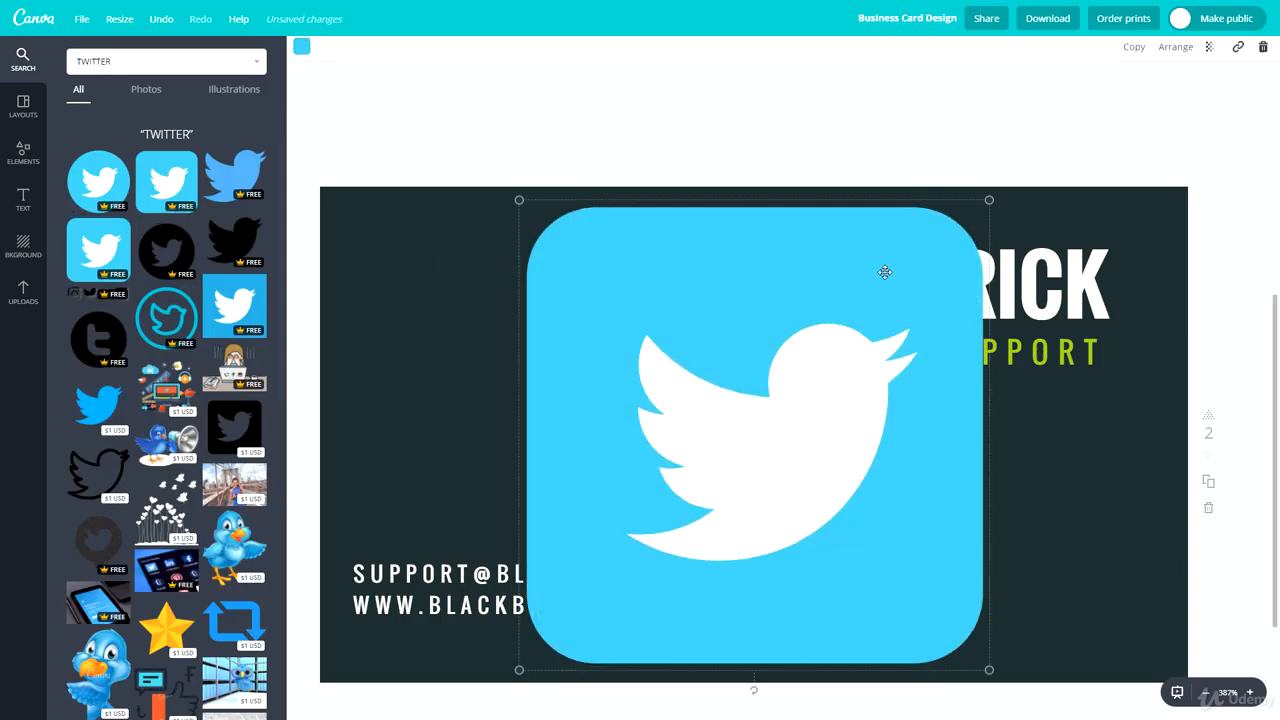
drag(989, 200, 749, 534)
drag(600, 585, 478, 332)
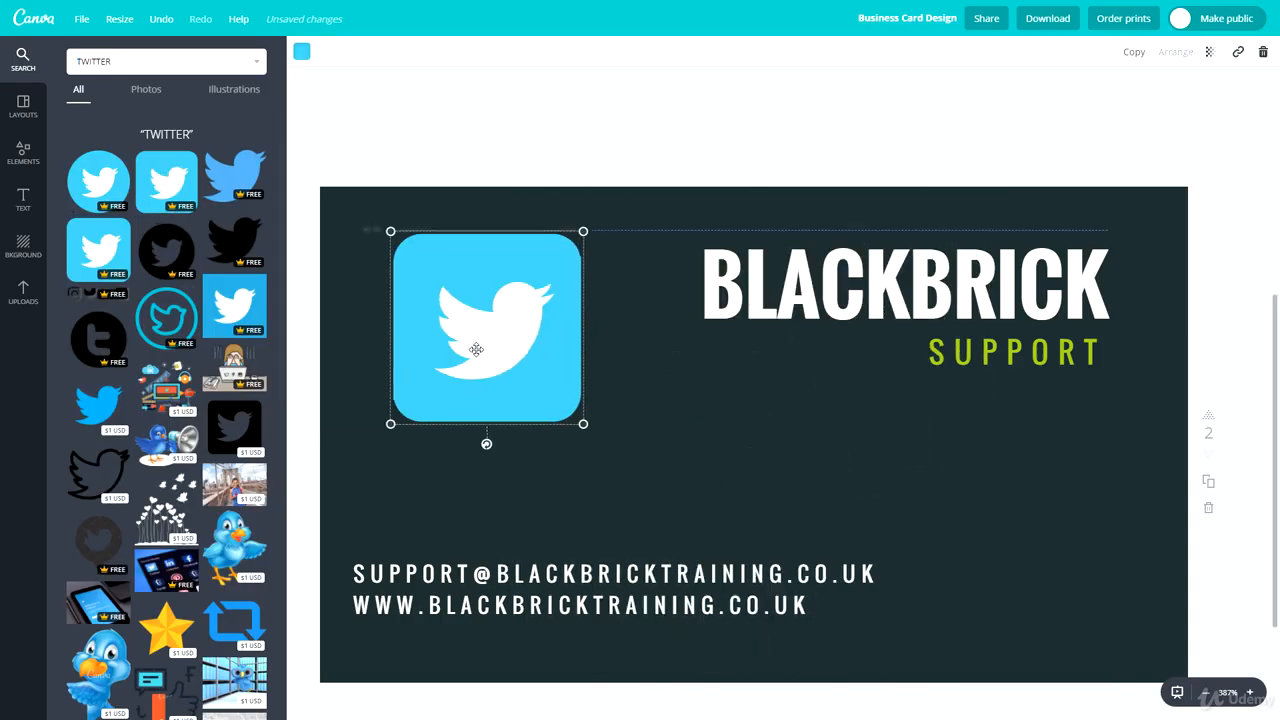
- Search for FACEBOOK, add the blue Facebook icon, and shrink it beside the Twitter icon
click(155, 56)
text(FACE)
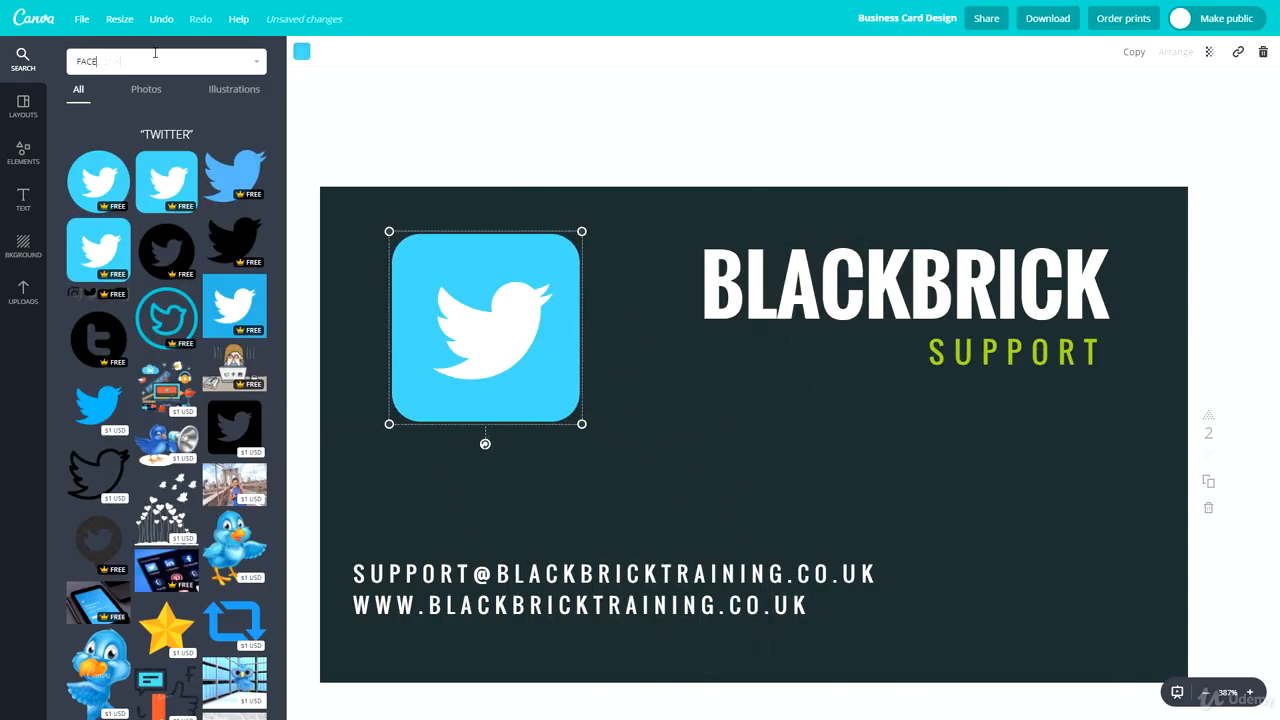
text(BOOK)
key(Return)
drag(166, 215, 616, 330)
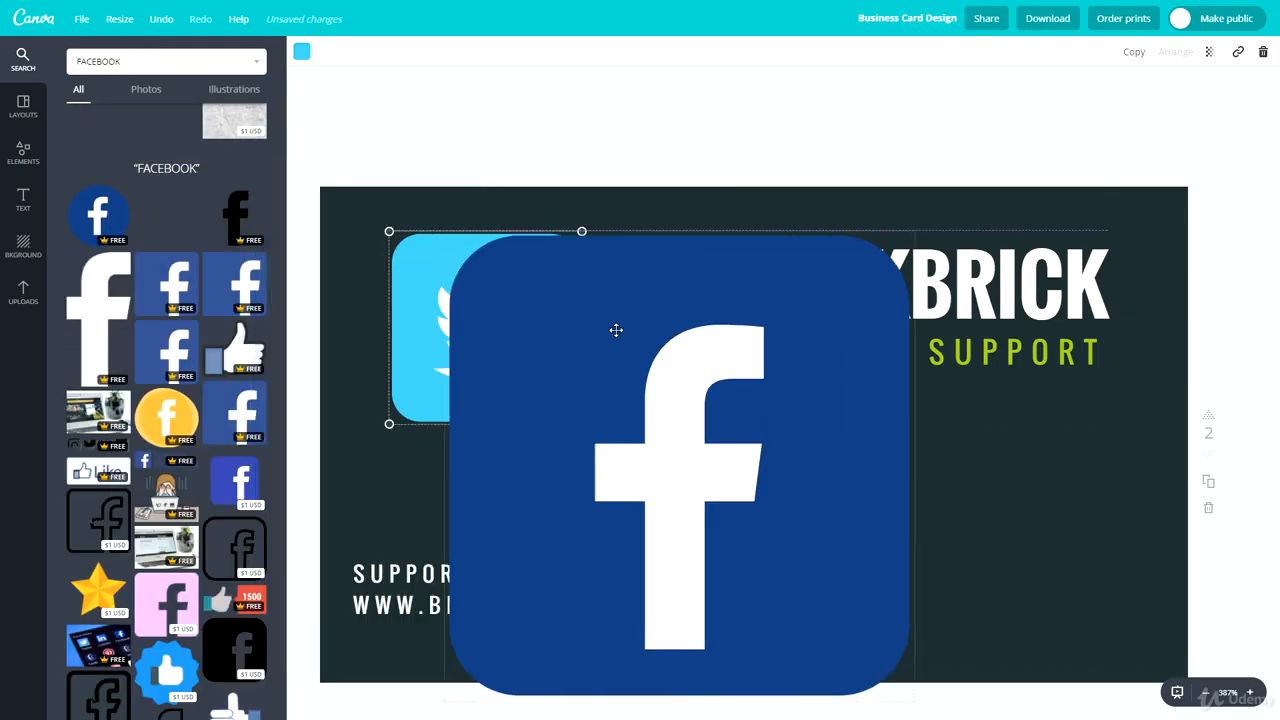
drag(914, 231, 663, 483)
drag(492, 523, 665, 284)
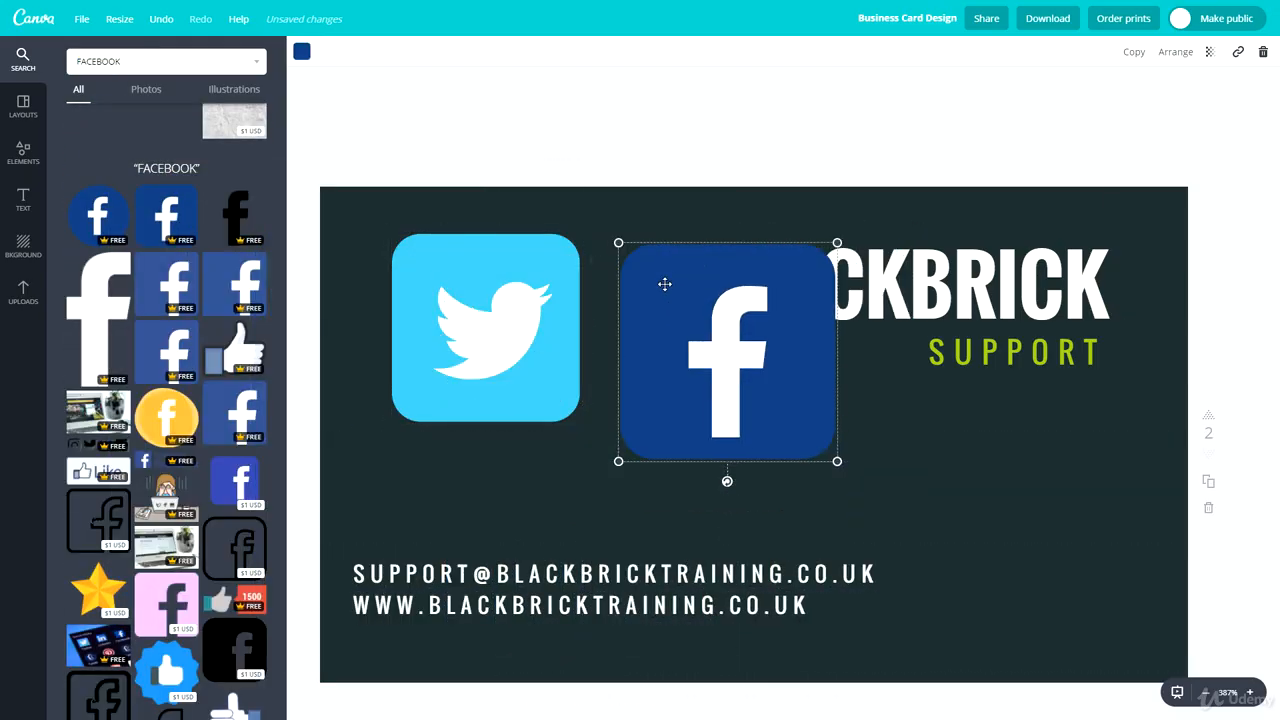
- Search for INSTAGRAM and add the colourful Instagram icon to the back card
double_click(194, 67)
text(INSTAGRAM)
key(Return)
drag(98, 216, 666, 351)
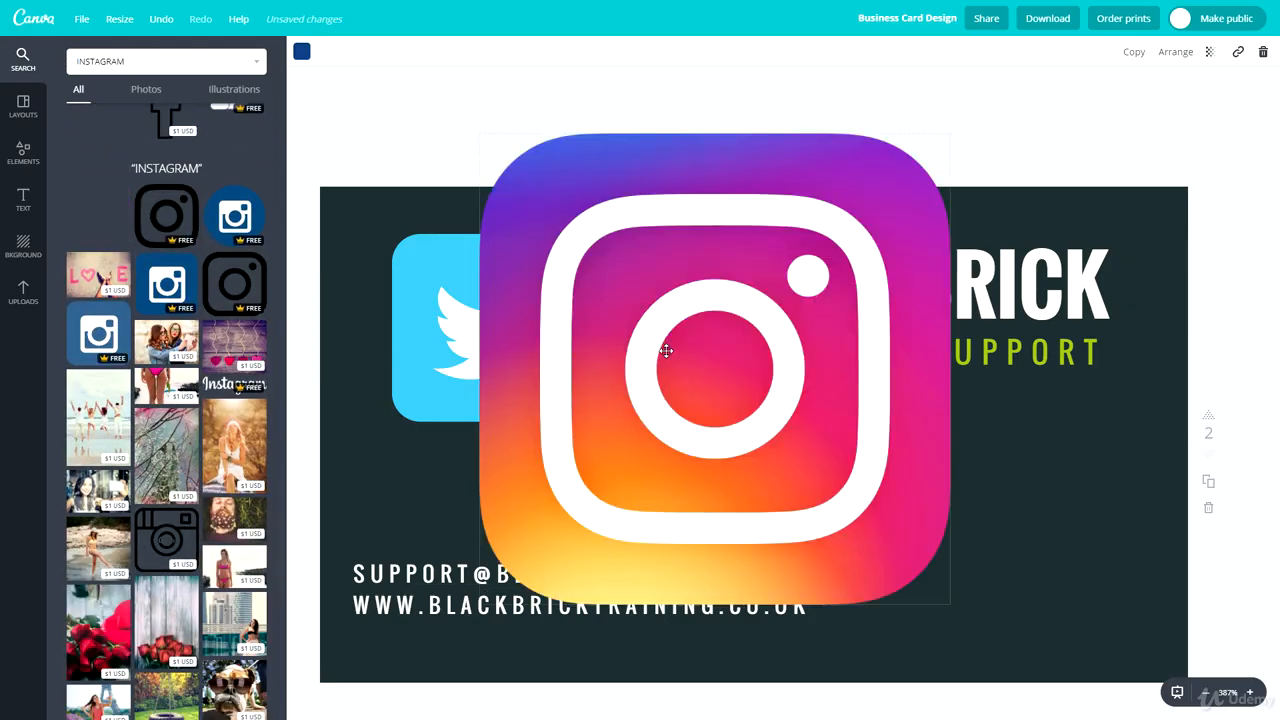
- Shrink the three social icons and stack Facebook, Twitter and Instagram vertically near the left edge
drag(944, 132, 375, 506)
drag(502, 334, 455, 358)
drag(531, 259, 367, 450)
click(700, 357)
drag(700, 357, 409, 345)
drag(563, 199, 378, 348)
drag(356, 444, 356, 457)
drag(364, 384, 364, 405)
click(544, 468)
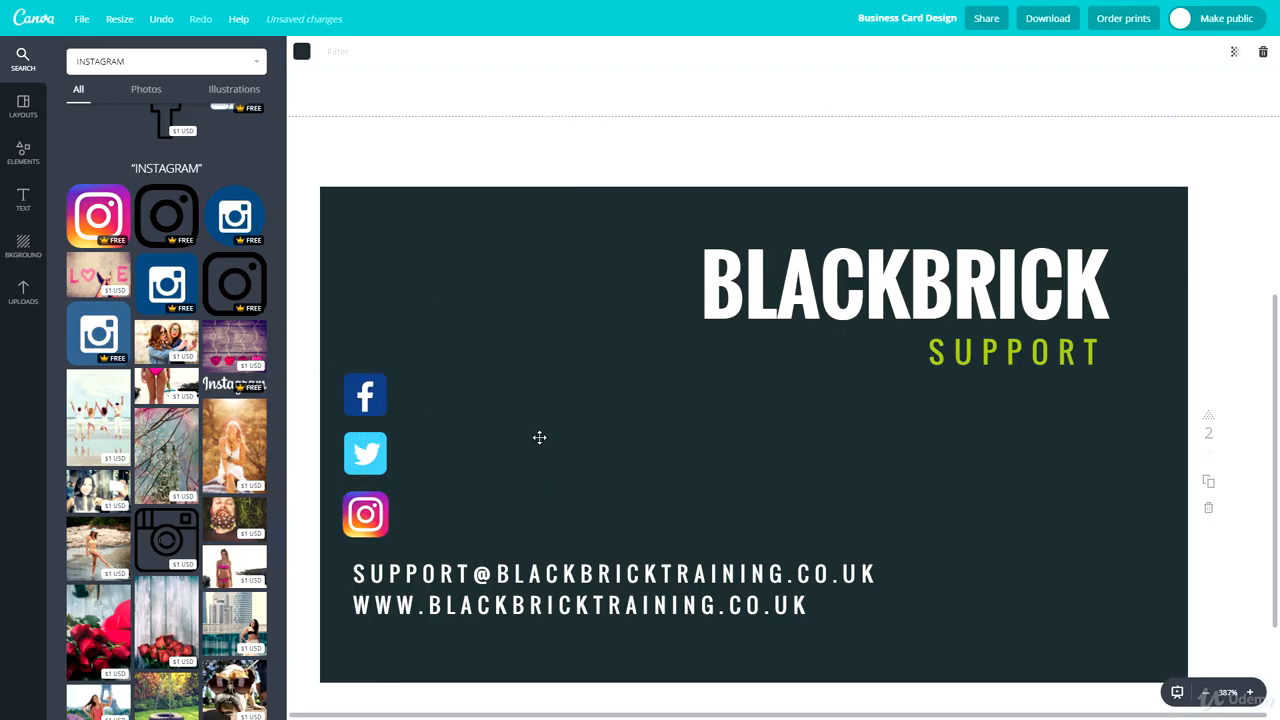
- Paste a copy of the contact text block and move it up beside the Instagram icon
click(373, 393)
click(527, 464)
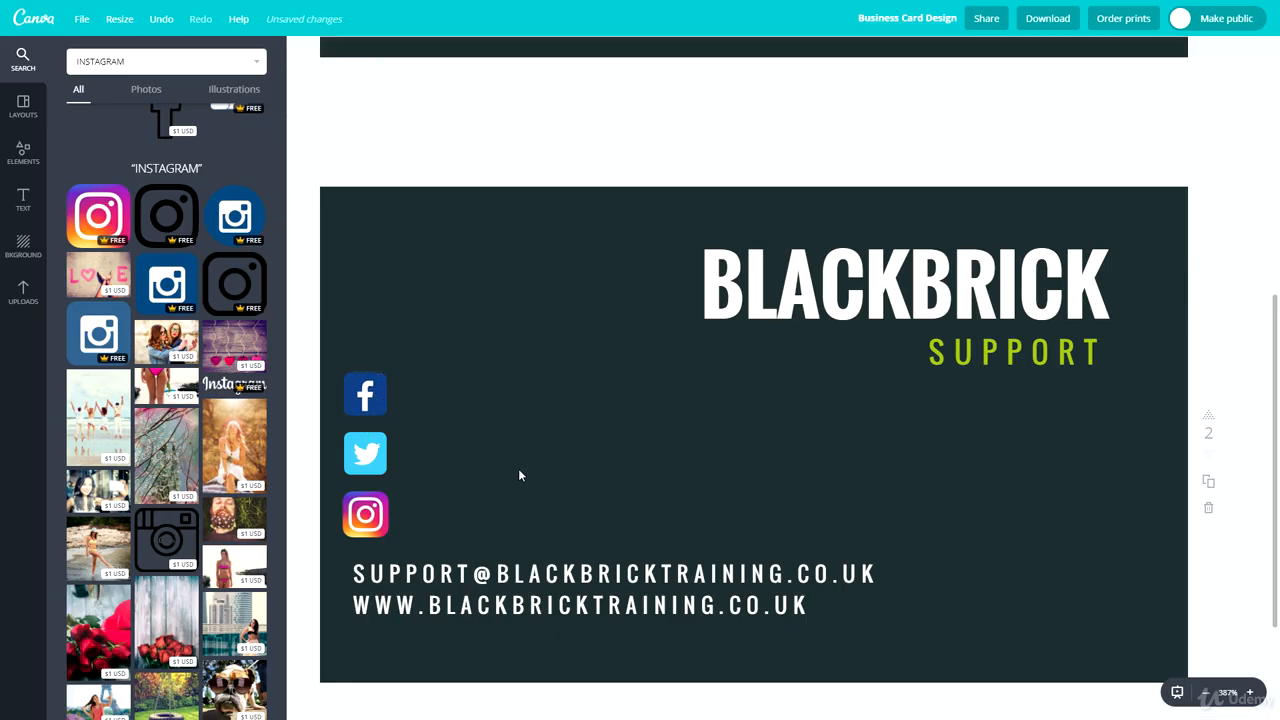
click(416, 561)
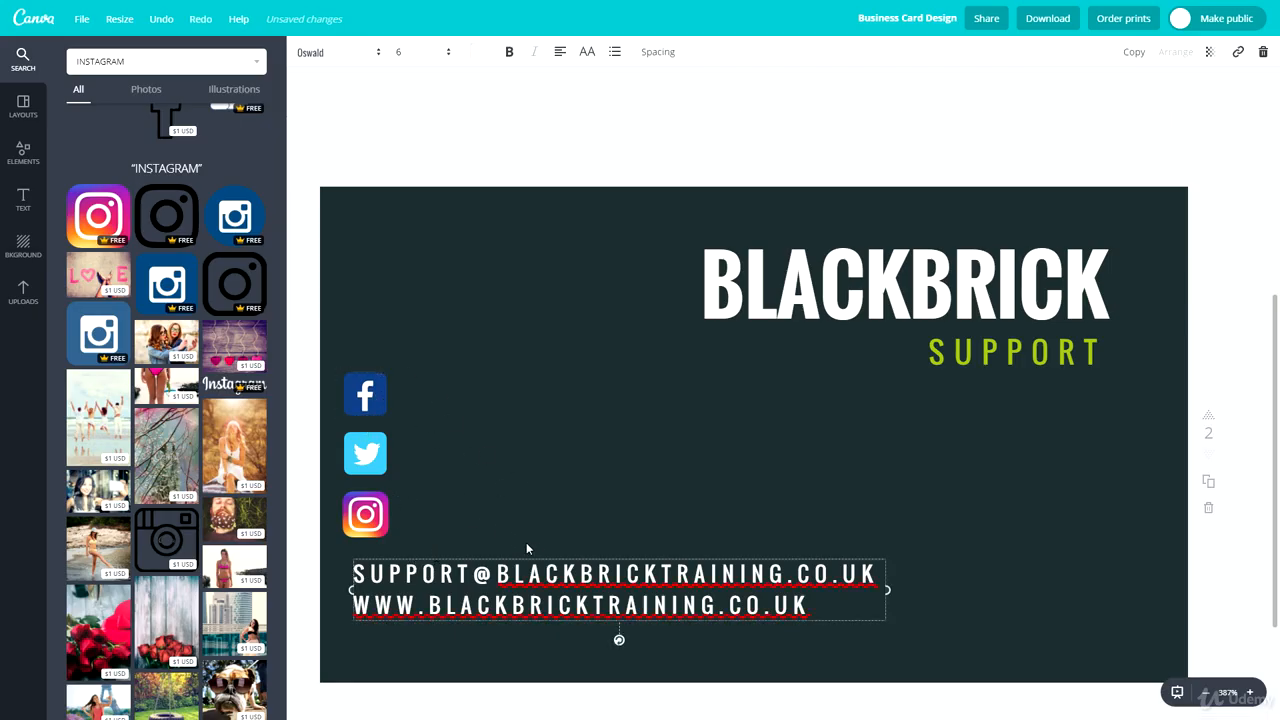
click(556, 562)
click(558, 555)
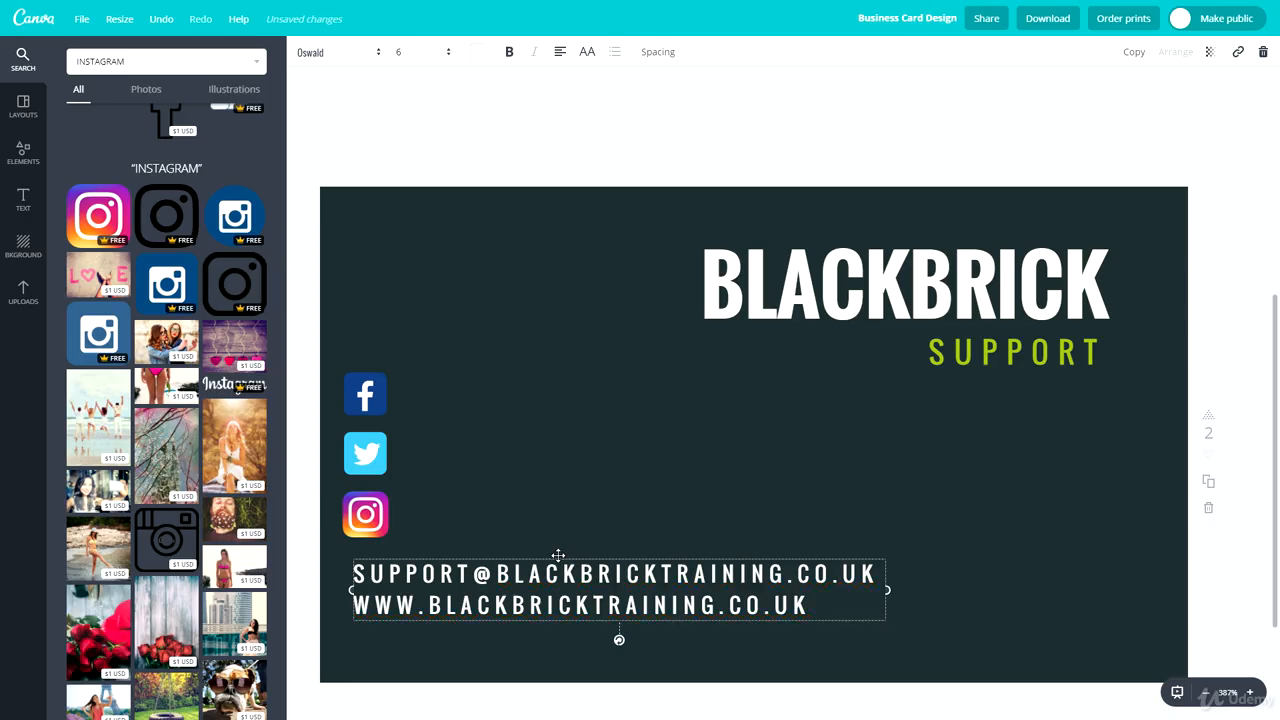
key(ctrl+v)
drag(627, 629, 609, 477)
triple_click(541, 532)
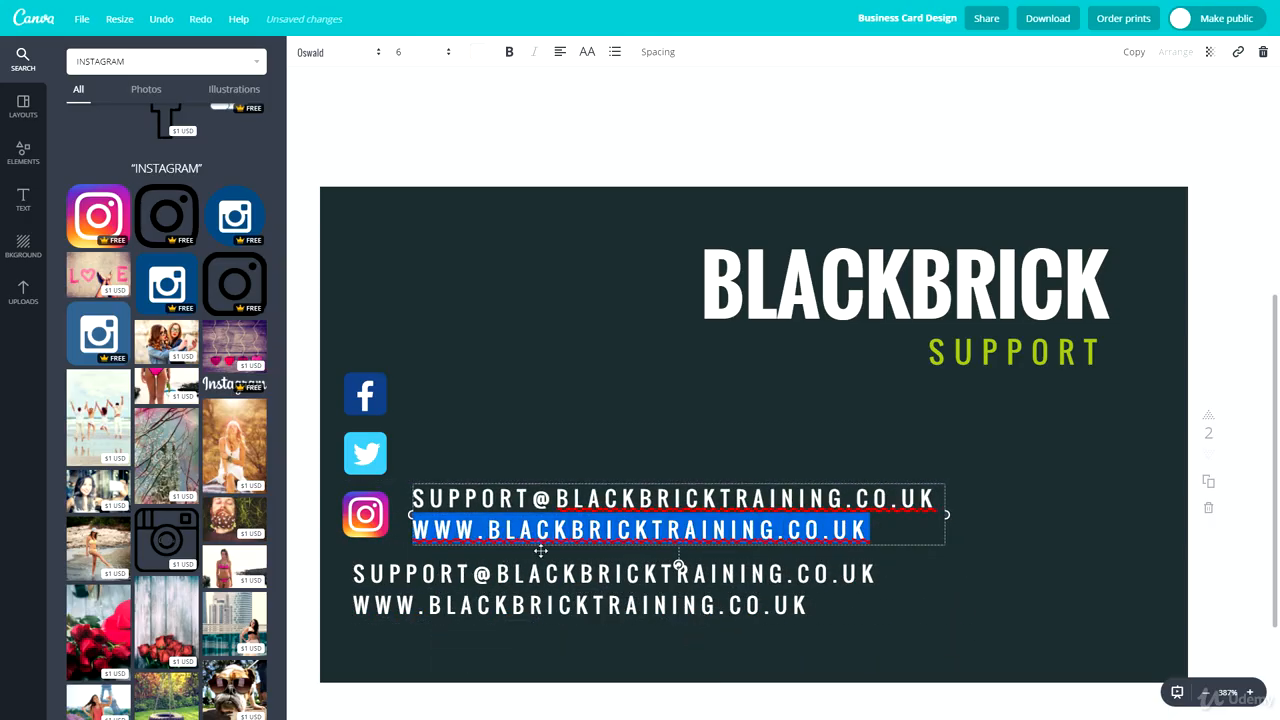
key(BackSpace)
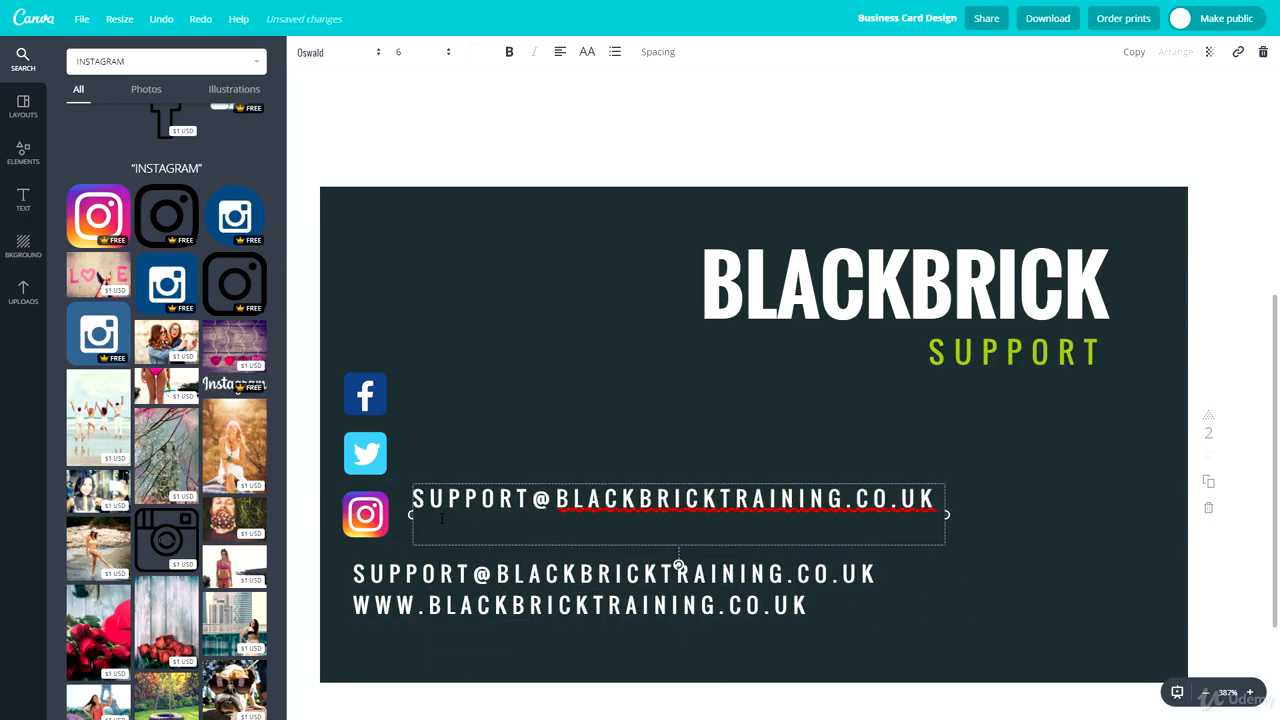
drag(938, 498, 413, 498)
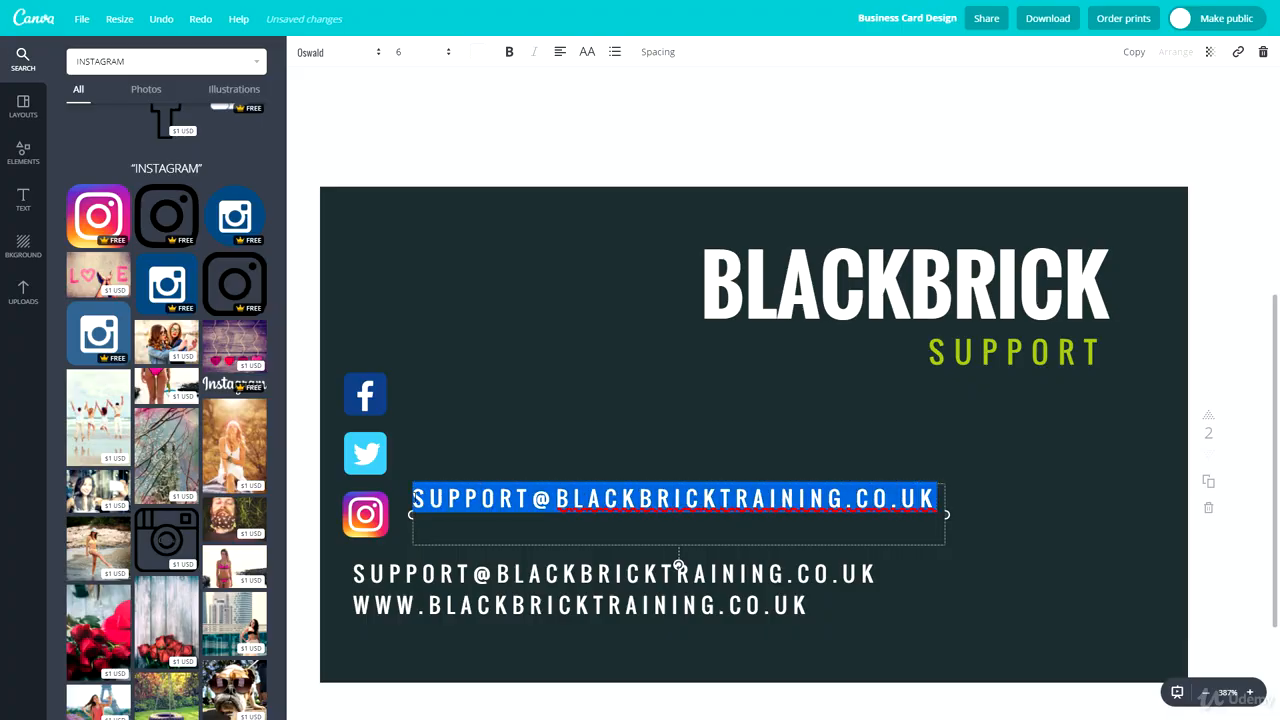
text(@BLACKBRICKTRAINING)
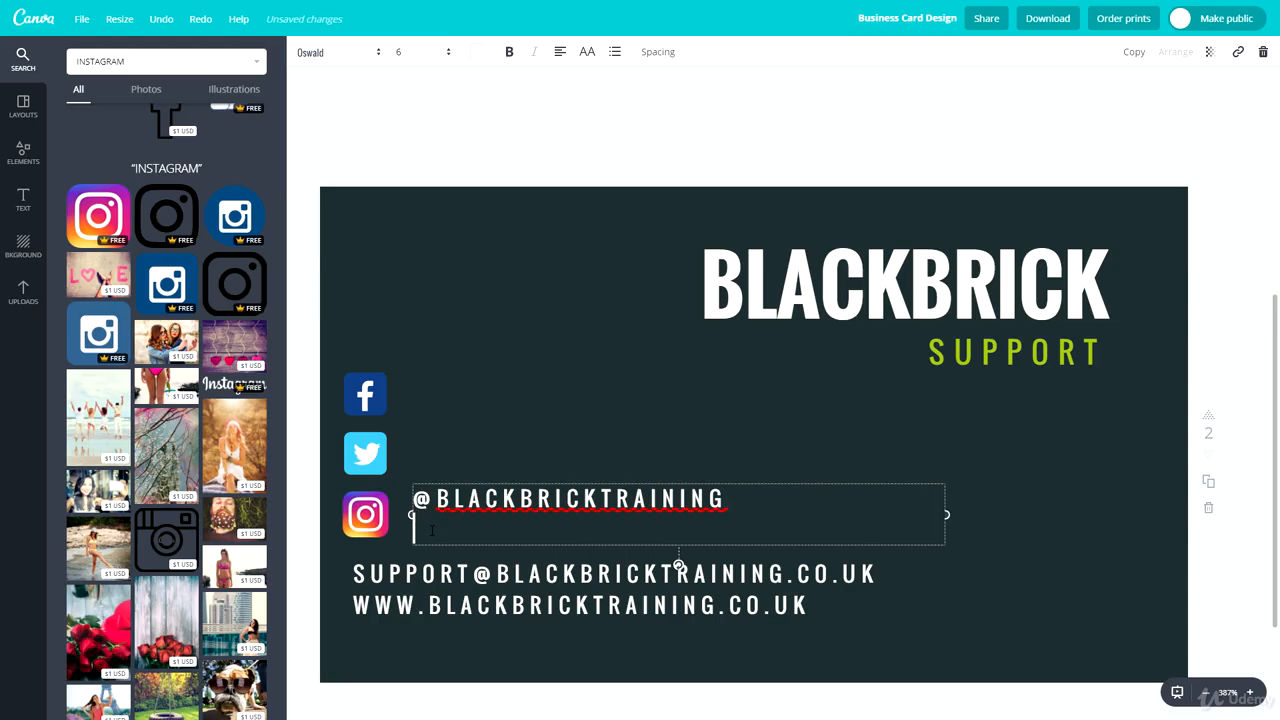
key(Delete)
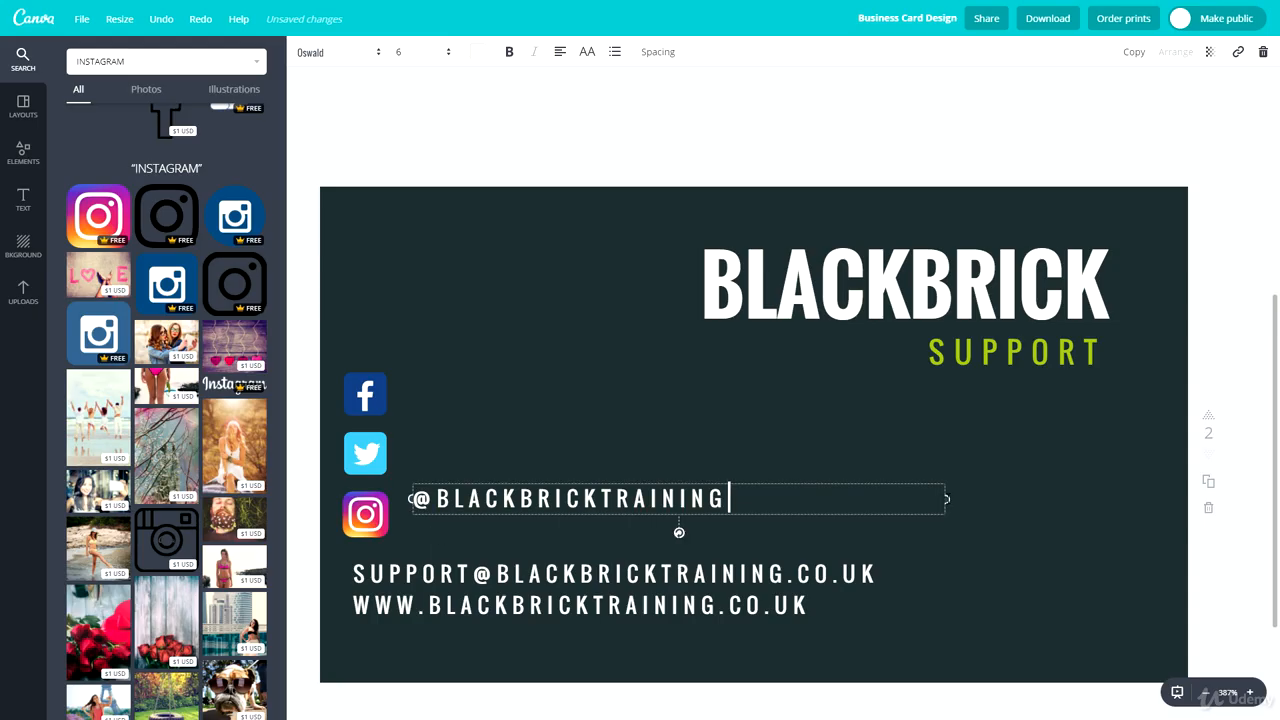
drag(946, 498, 730, 498)
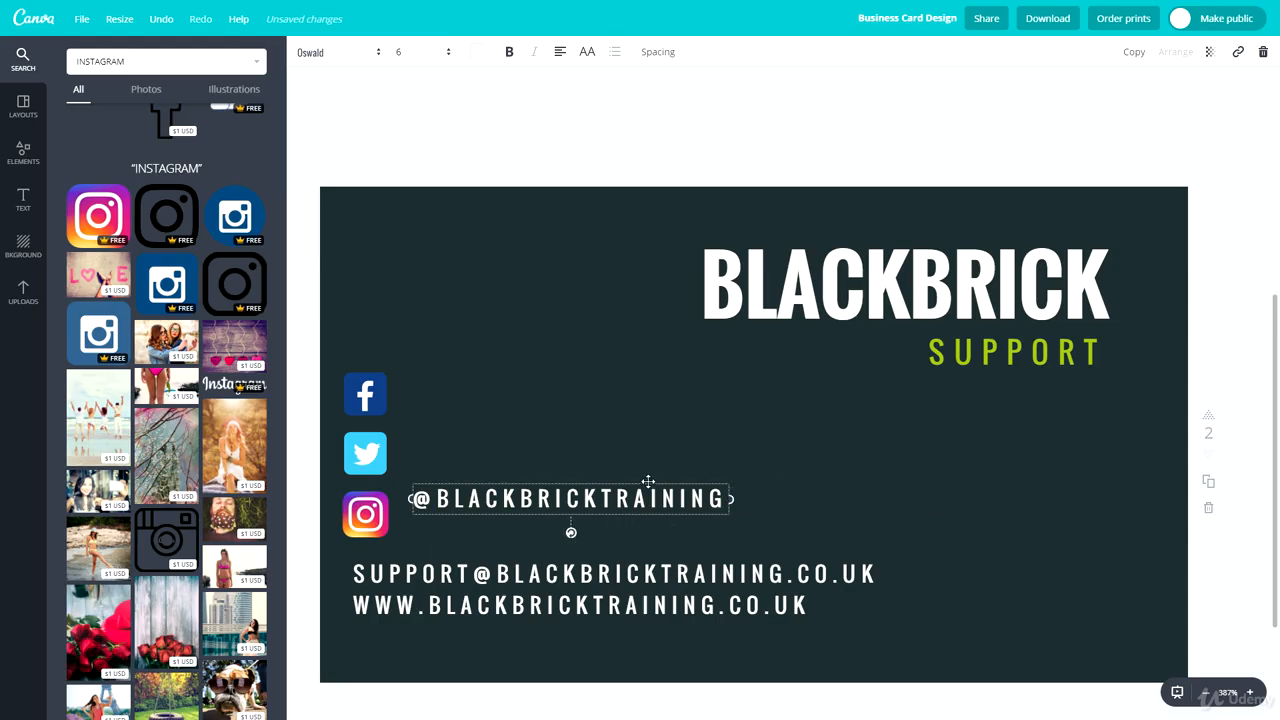
drag(648, 481, 580, 497)
click(558, 497)
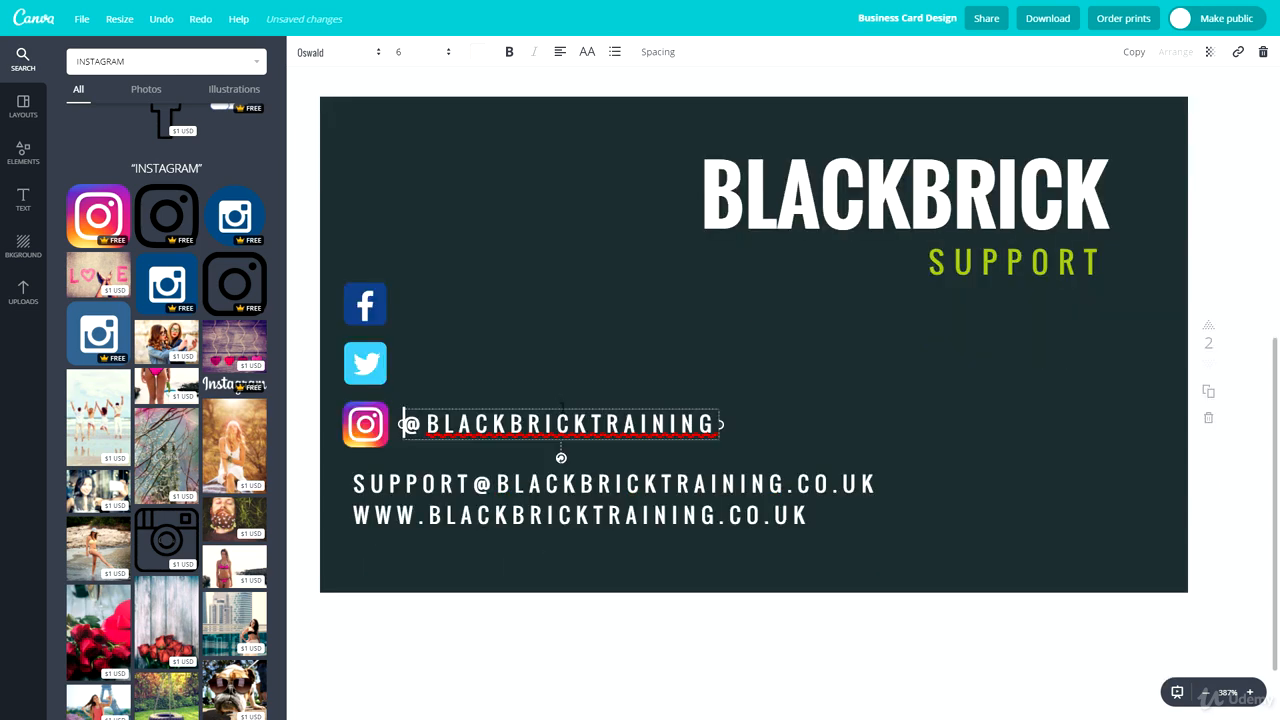